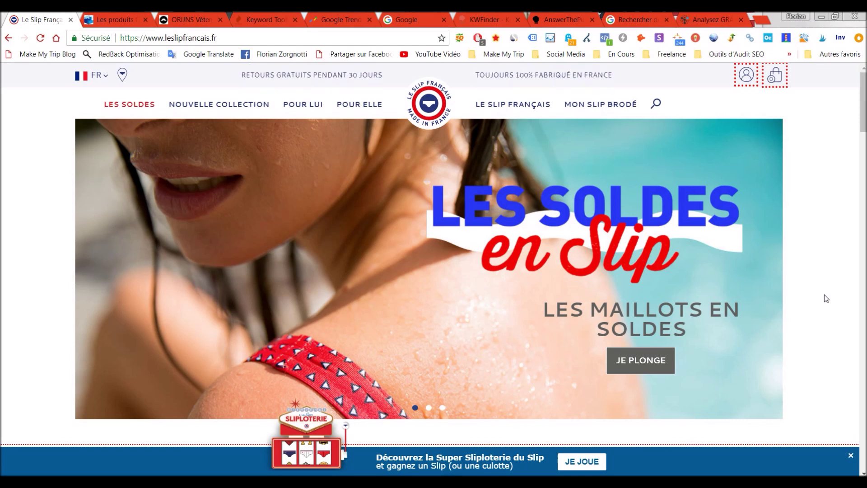
Step: Look through the open competitor sites La Fabrique Hexagonale and ORIJNS
click(113, 18)
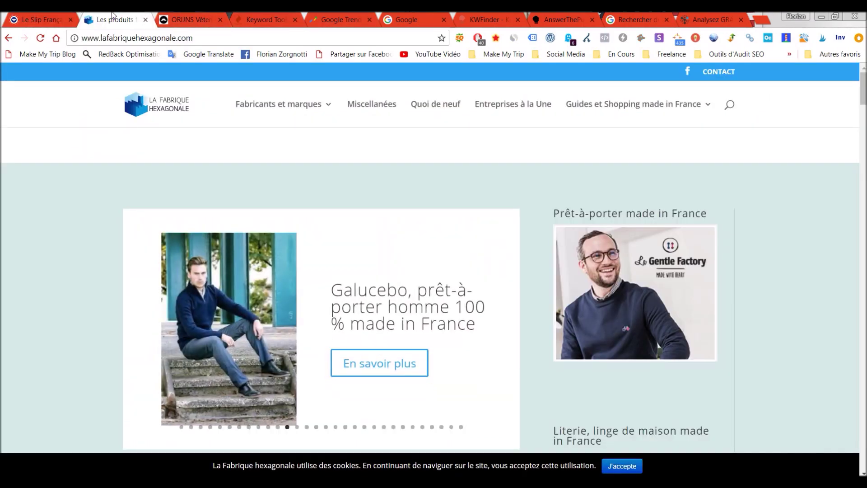
click(182, 16)
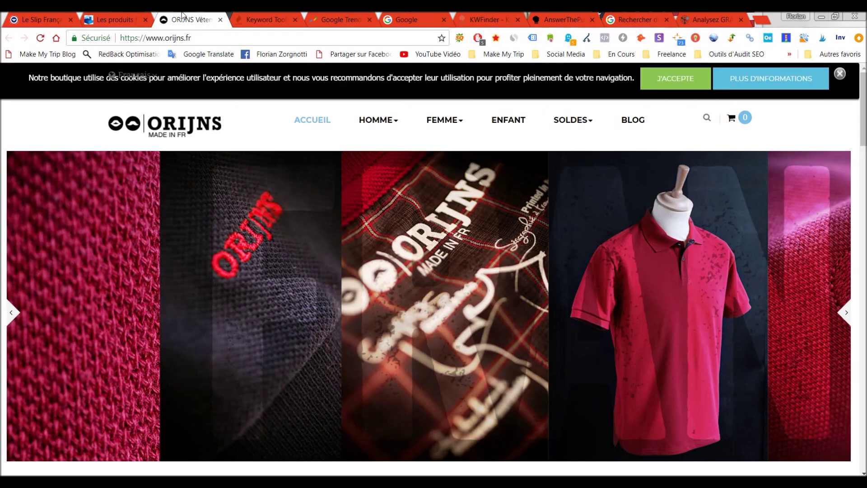
click(183, 17)
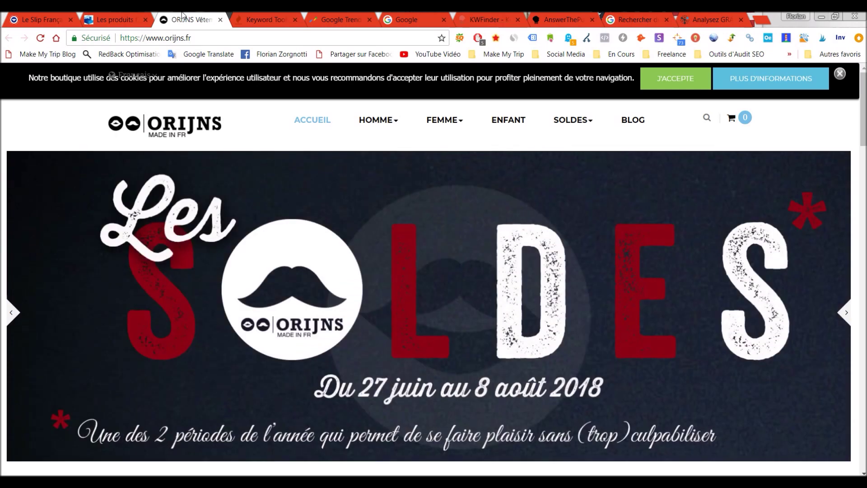
Step: Open the full SEOquake page info report for lafabriquehexagonale.com to read its title, meta keywords and description
click(135, 17)
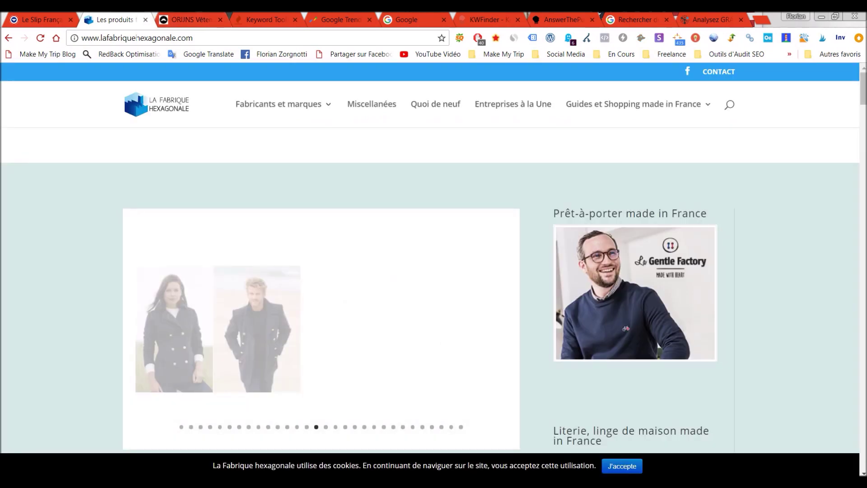
click(458, 40)
click(435, 59)
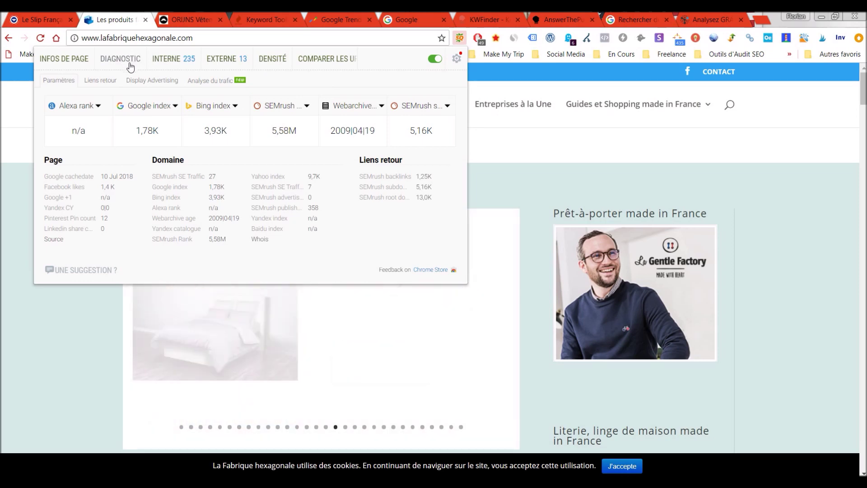
click(59, 59)
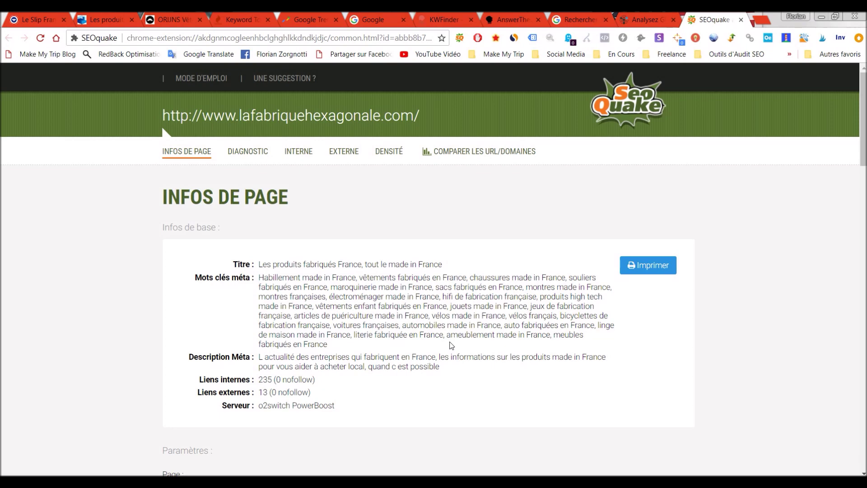
Step: Open the full SEOquake page info report for orijns.fr to read its title, meta keywords and description
click(177, 15)
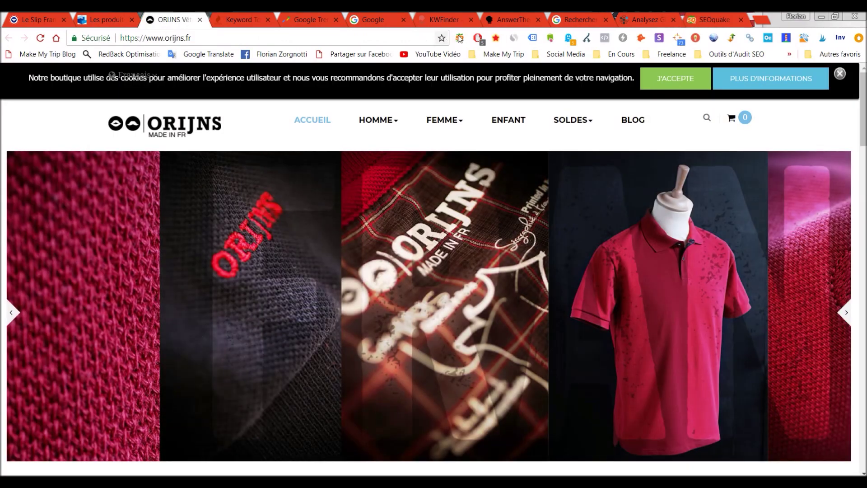
click(460, 38)
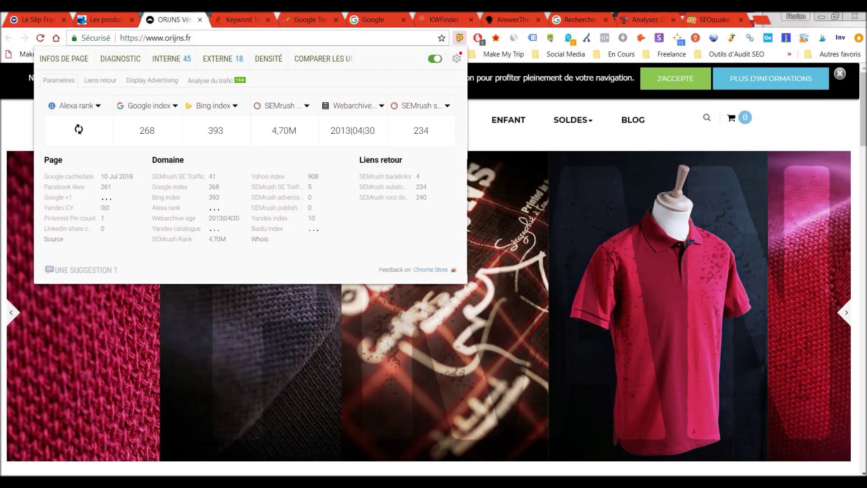
click(81, 60)
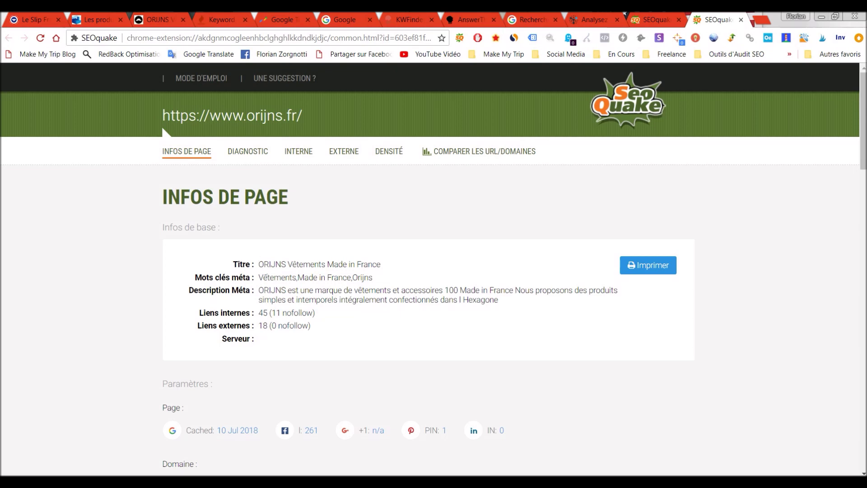
Step: Search Keyword Tool for "pret a porter masculin" on Google with France / French as the market
click(217, 20)
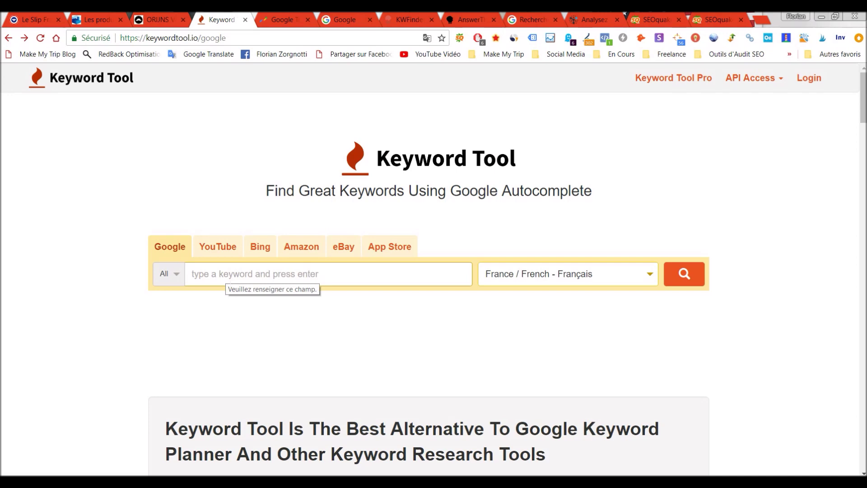
text(pret a porter masculin)
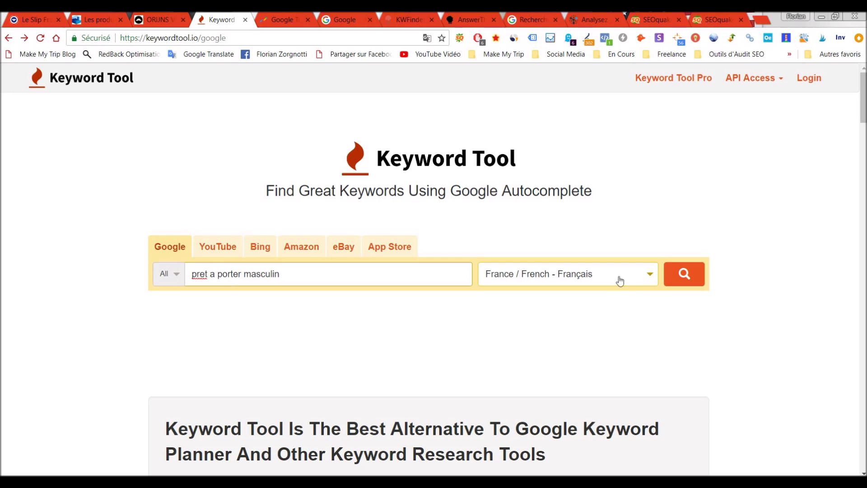
click(672, 277)
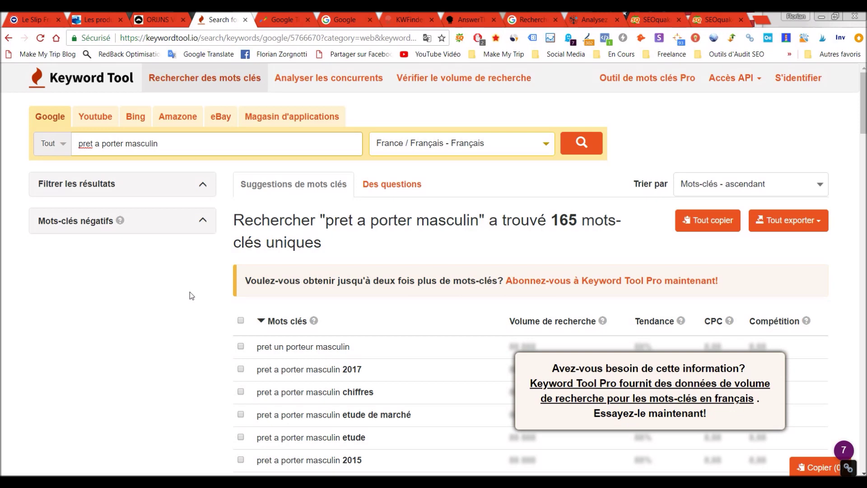
Step: Examine the list of keyword suggestions for "pret a porter masculin"
scroll(189, 291, down, 4)
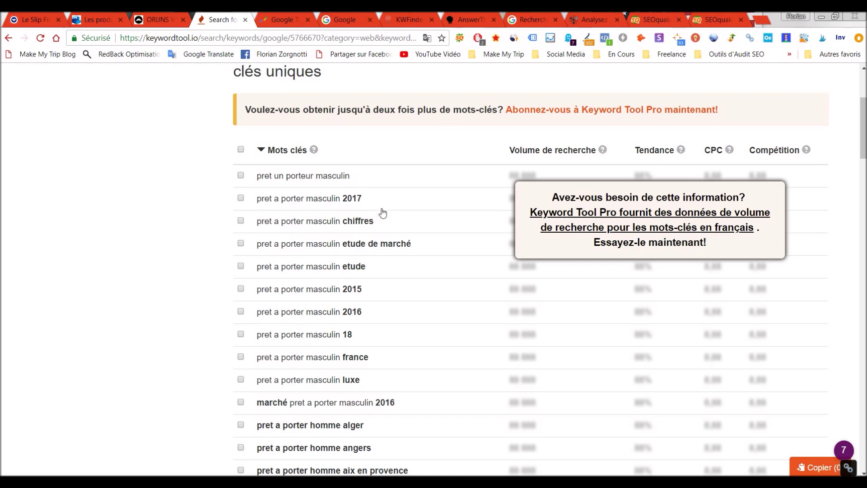
scroll(382, 213, down, 3)
scroll(383, 212, down, 3)
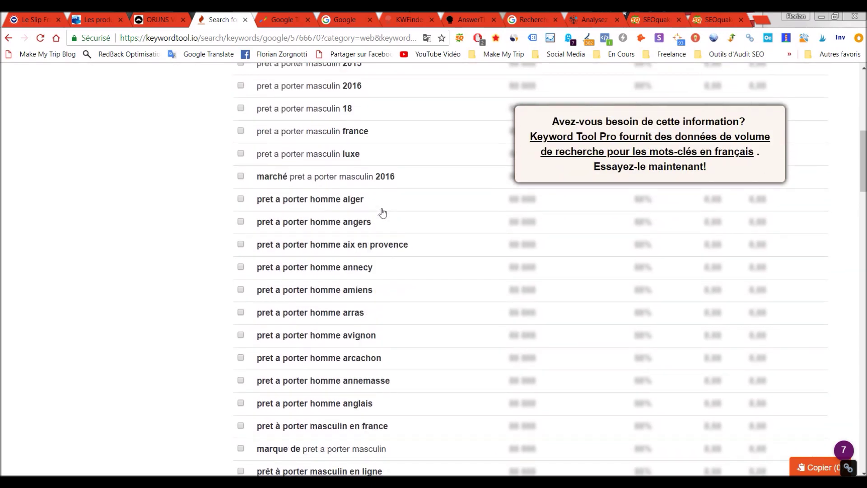
scroll(382, 213, down, 3)
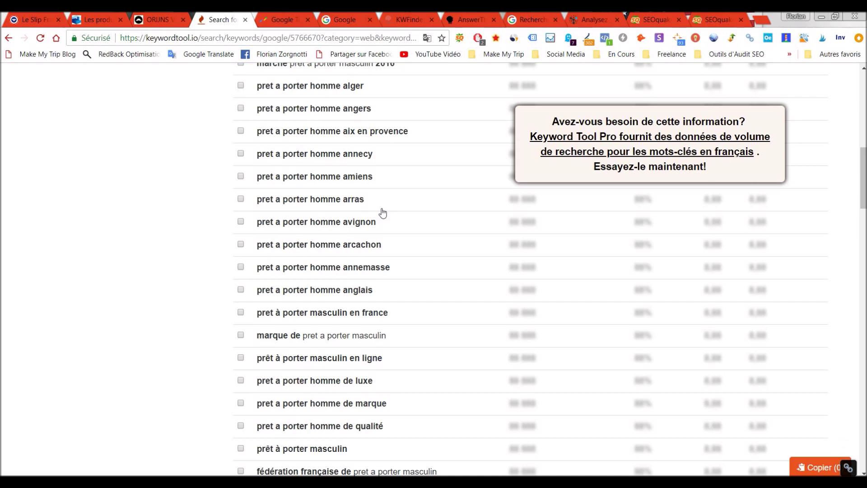
scroll(382, 213, down, 7)
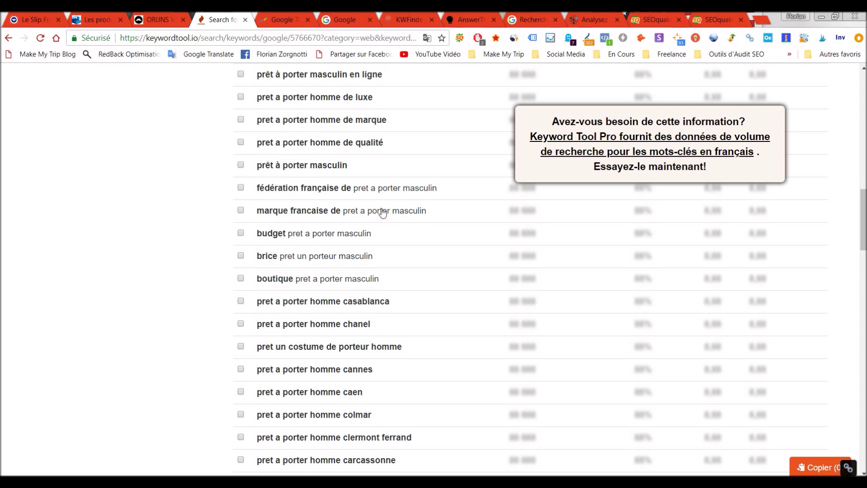
scroll(382, 213, down, 7)
scroll(383, 213, down, 4)
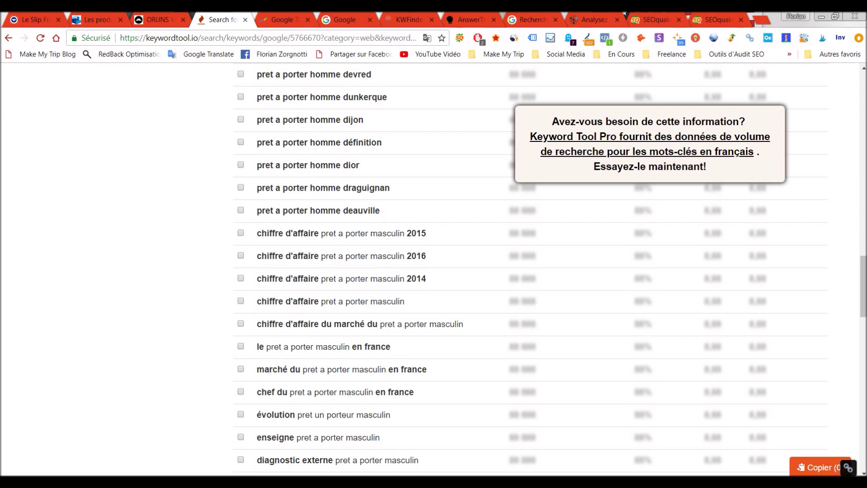
Step: Explore "made in france" as a search term in Google Trends for France
click(288, 20)
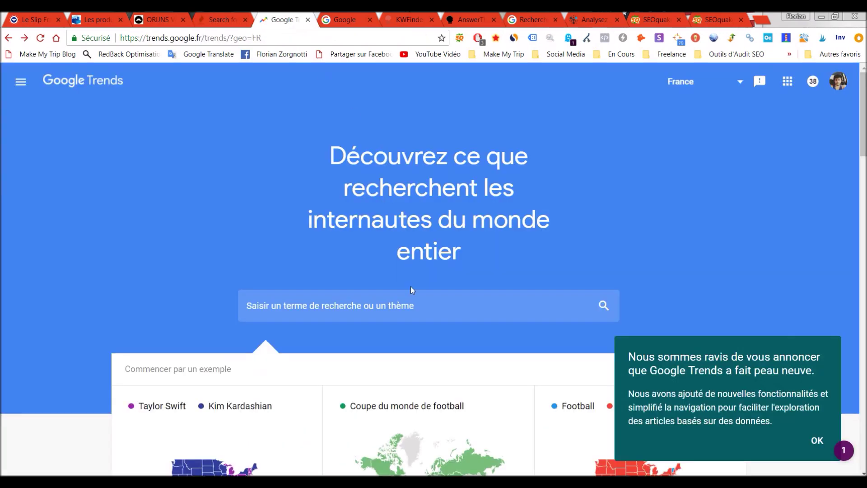
click(415, 315)
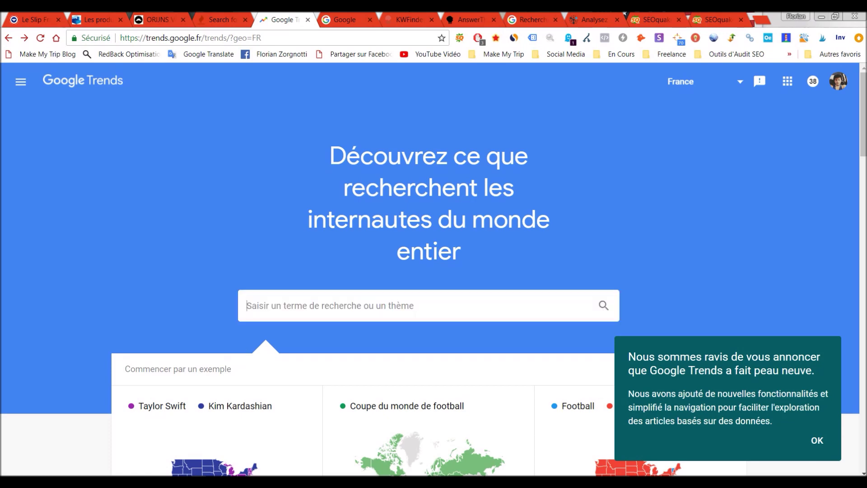
text(made in france)
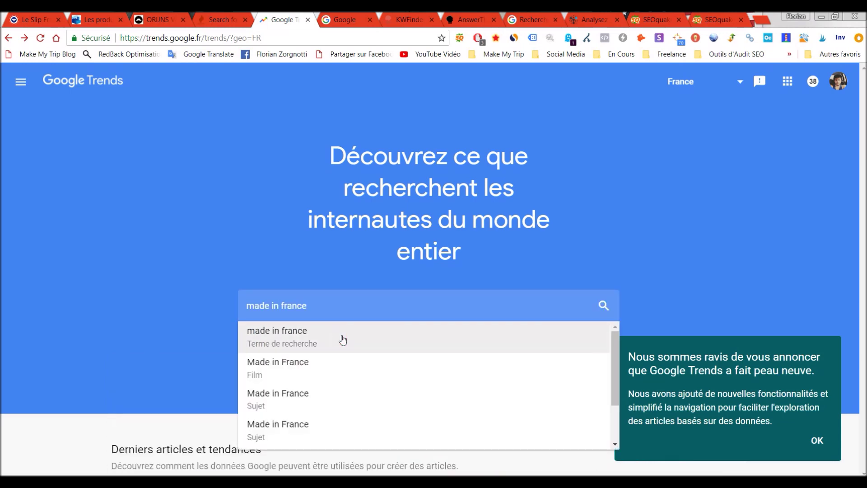
click(341, 338)
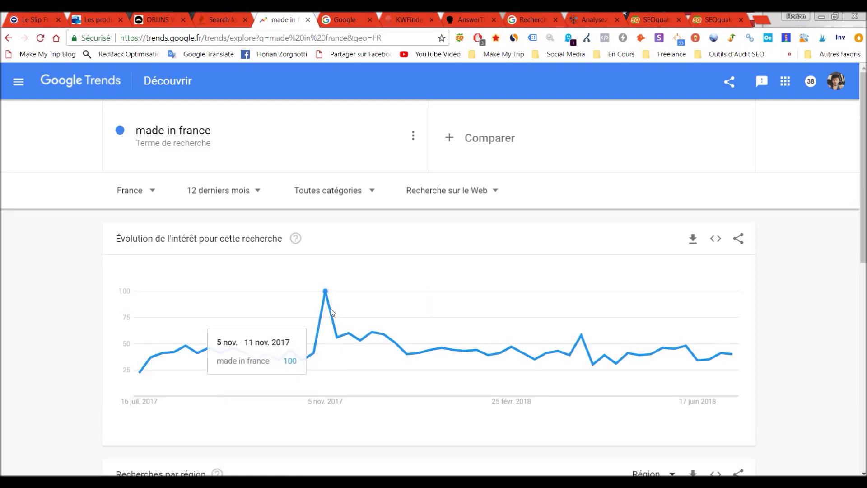
Step: Review the interest over time and by region, and switch the related queries to "Les plus fréquentes"
mouse_move(324, 297)
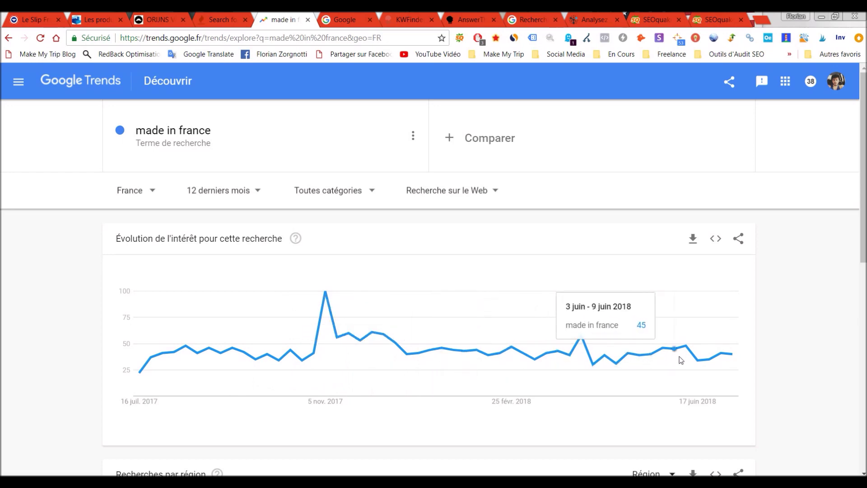
scroll(12, 281, down, 6)
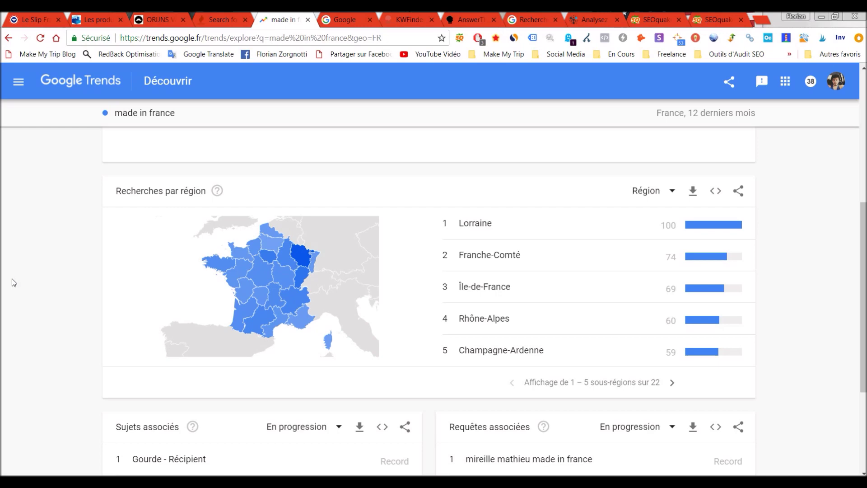
scroll(18, 278, down, 4)
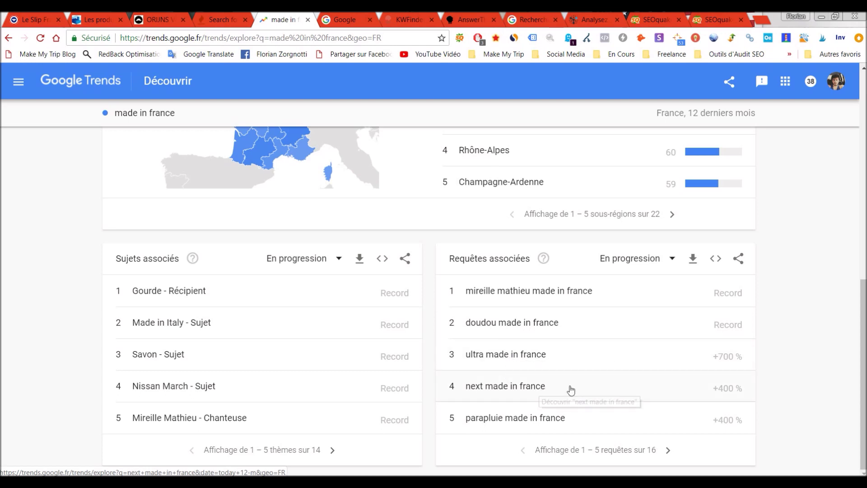
click(671, 259)
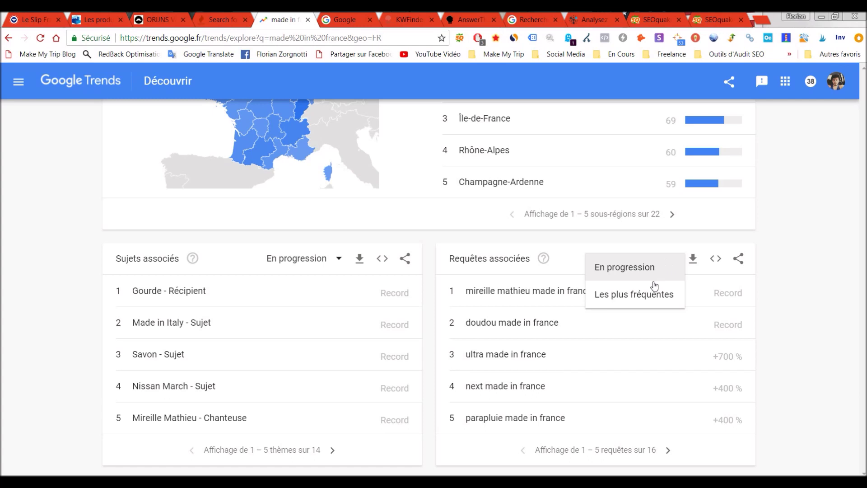
click(644, 298)
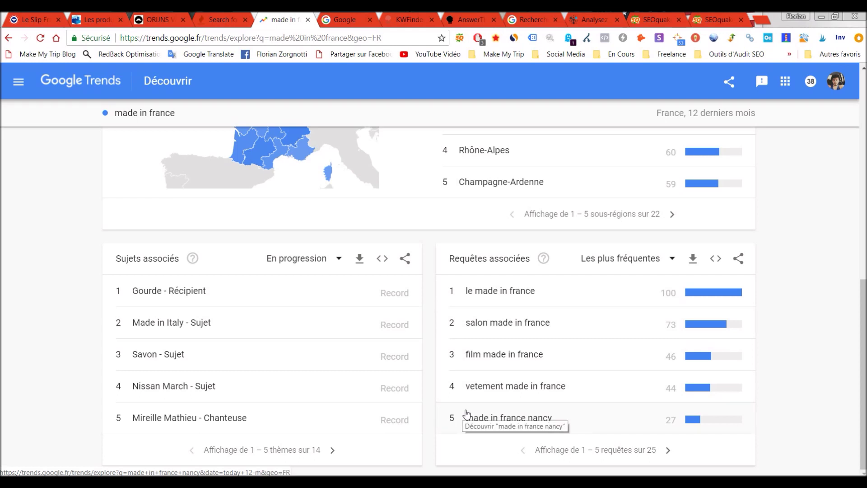
Step: Search Google for "pret a porter"
click(321, 18)
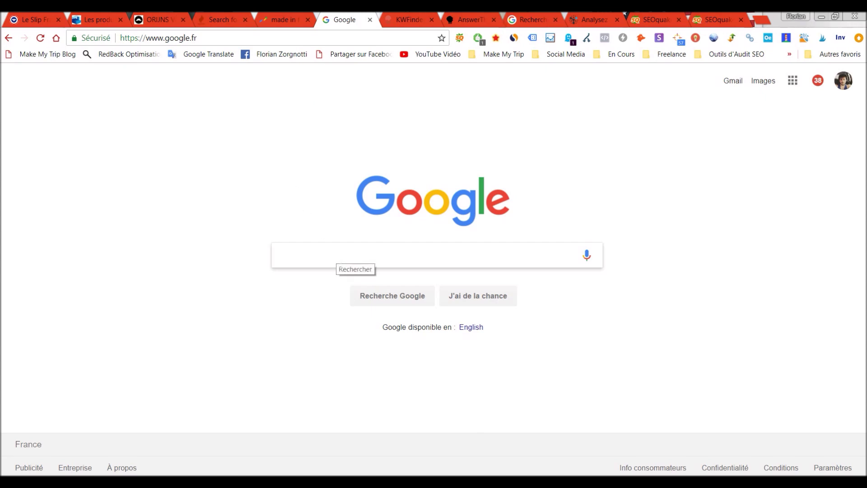
text(pret a)
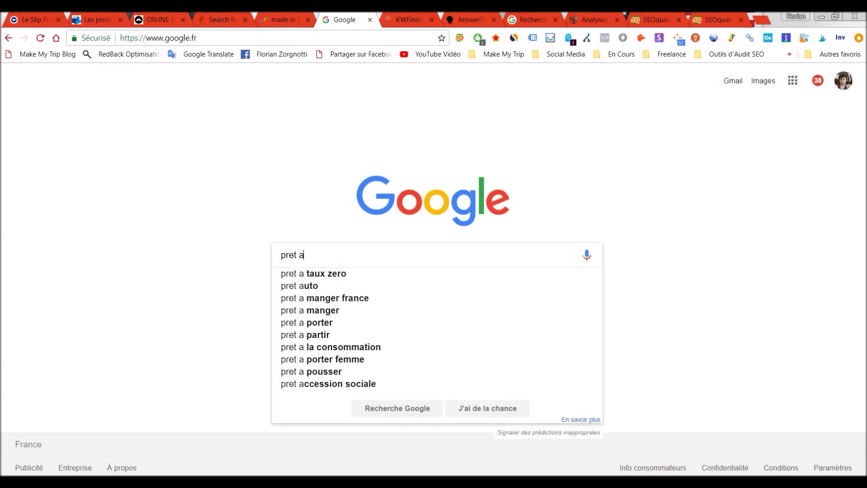
text(porter)
key(Return)
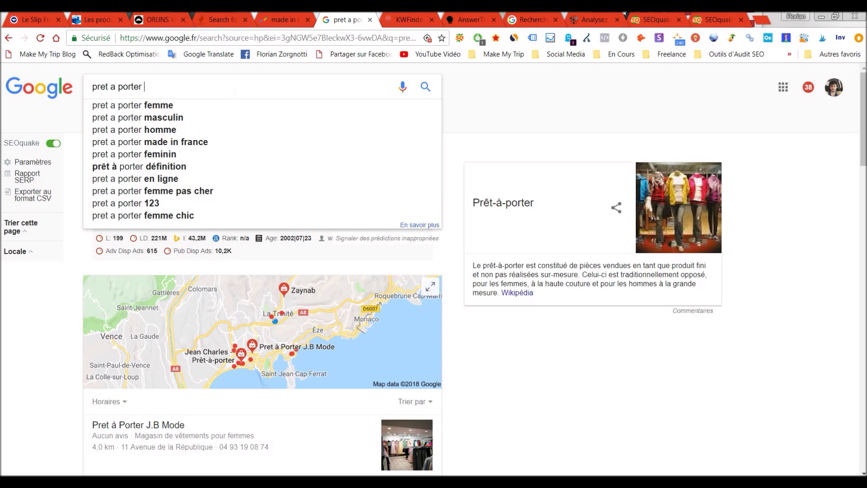
Step: Dismiss the autocomplete suggestions and review the Google results down to the related searches
click(47, 295)
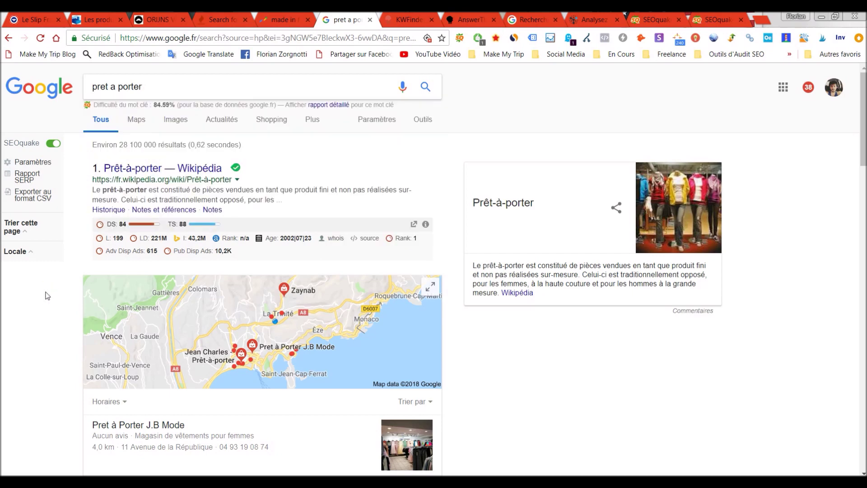
scroll(89, 256, down, 20)
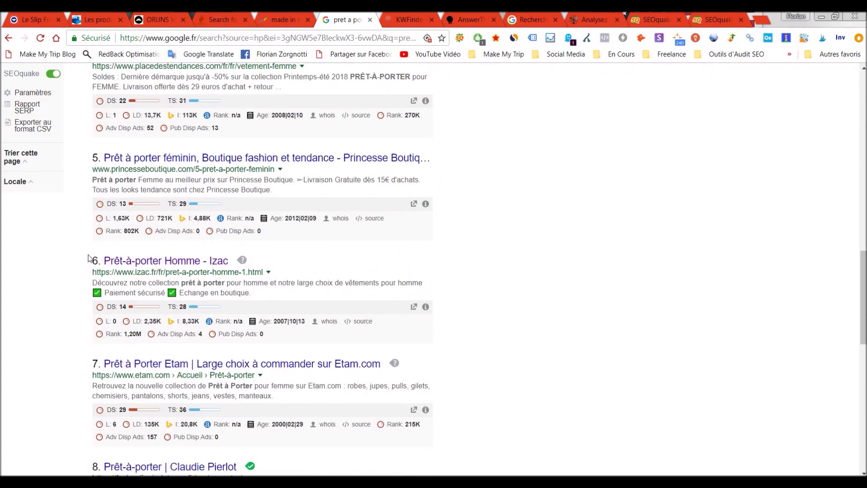
scroll(88, 257, down, 3)
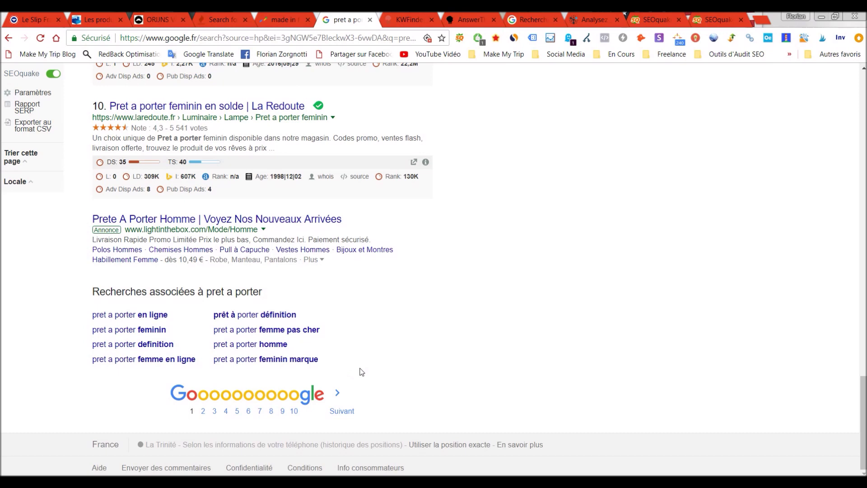
Step: Search KWFinder for keyword suggestions on "made in france" with the location France and the language French
click(397, 19)
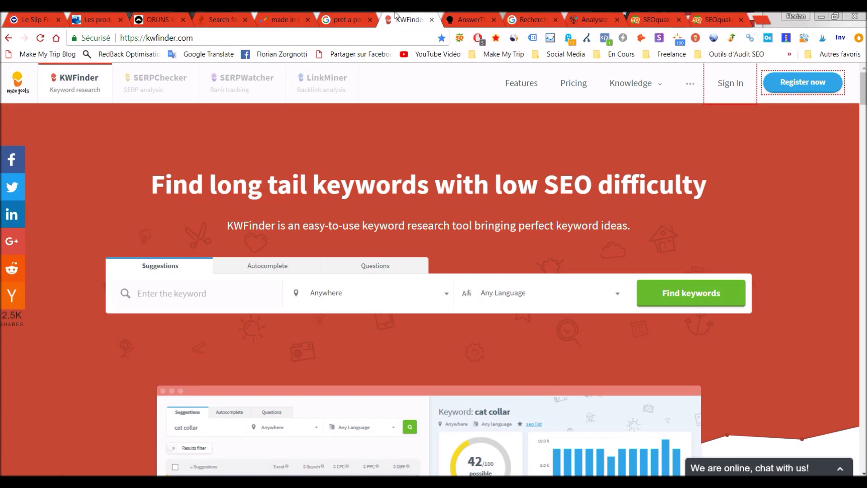
text(made in france)
click(357, 298)
text(fr)
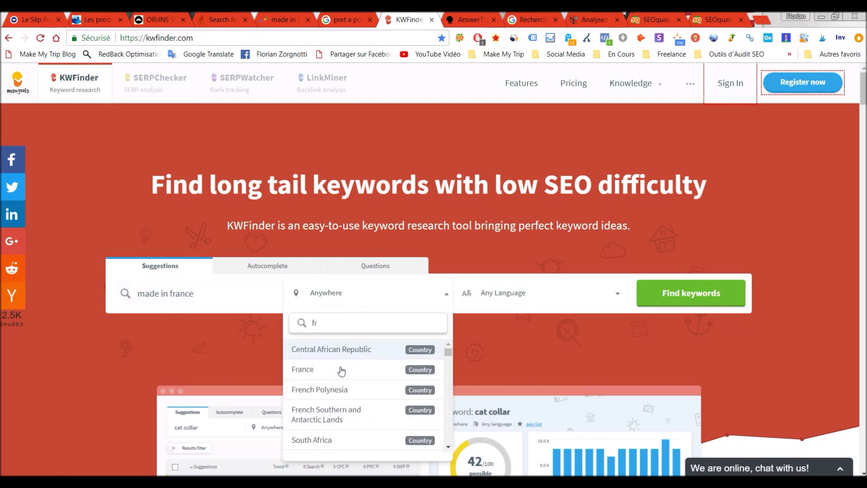
click(341, 370)
click(520, 293)
text(fr)
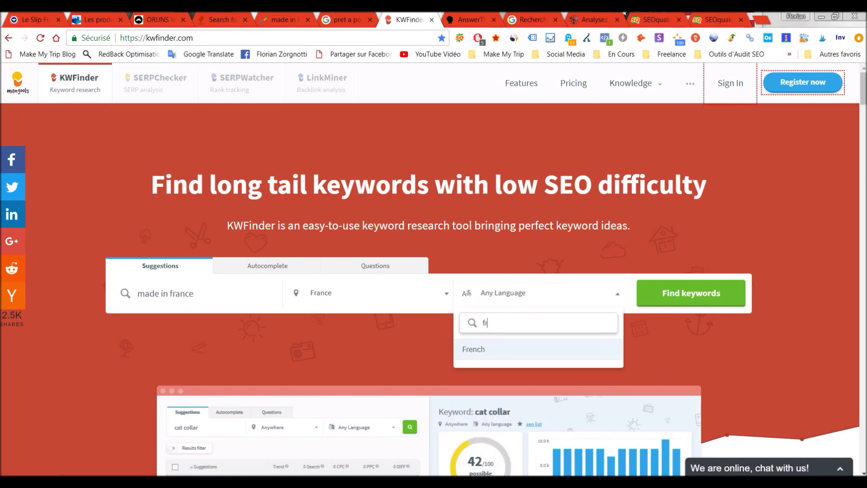
key(Return)
click(668, 293)
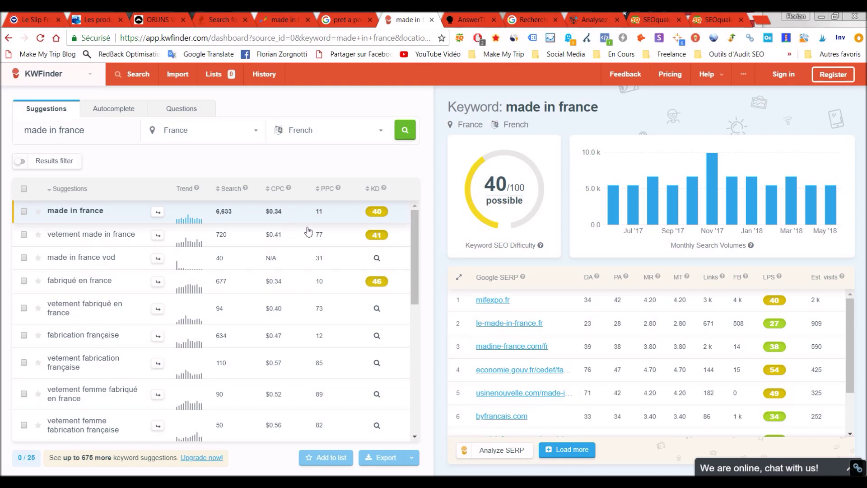
Step: Review the SEO difficulty, monthly search volumes and Google SERP metrics for the keyword "made in france"
mouse_move(505, 225)
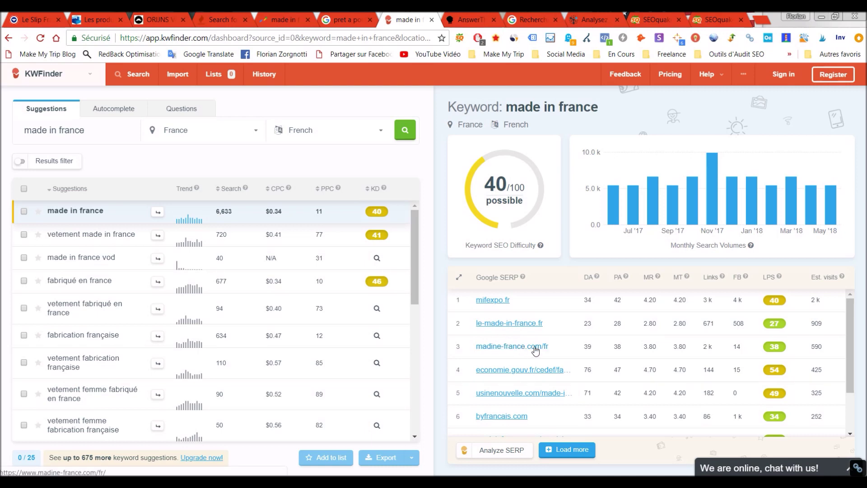
scroll(541, 351, down, 1)
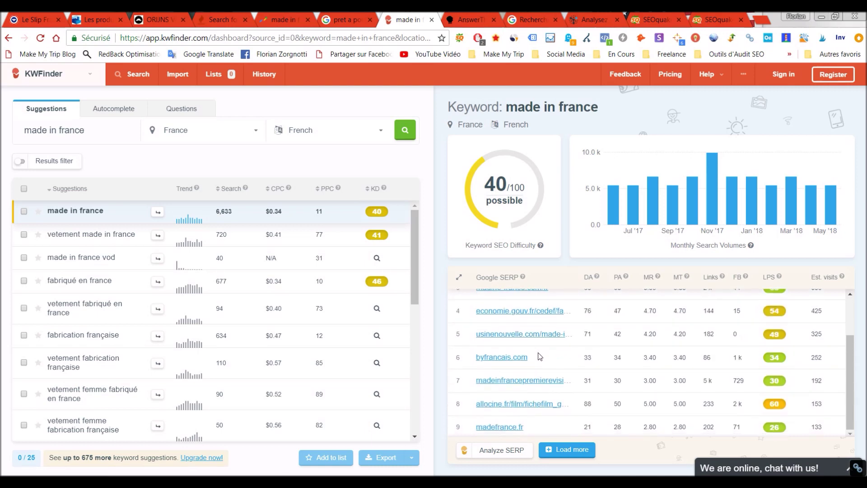
scroll(538, 355, up, 1)
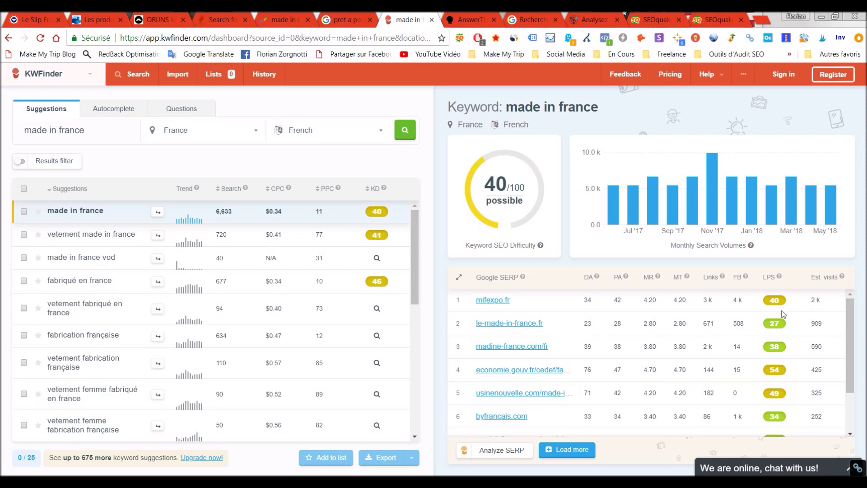
mouse_move(593, 280)
mouse_move(548, 243)
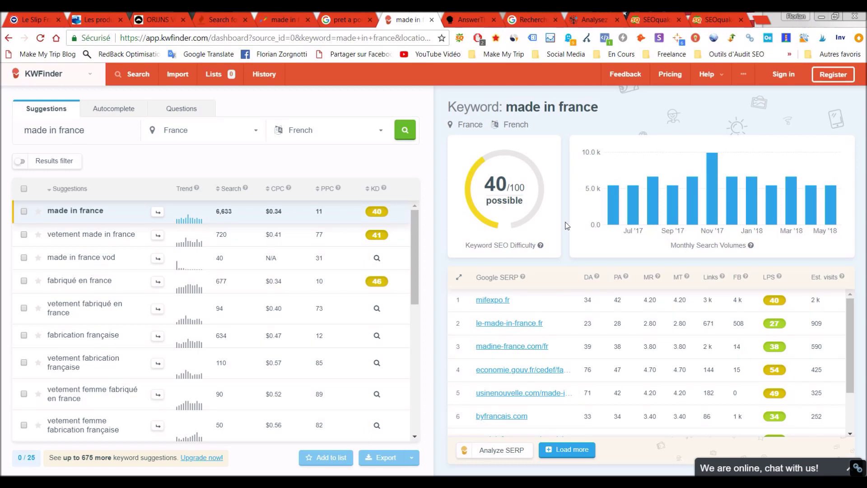
Step: Switch to AnswerThePublic and get French-language content ideas for "made in france"
click(486, 18)
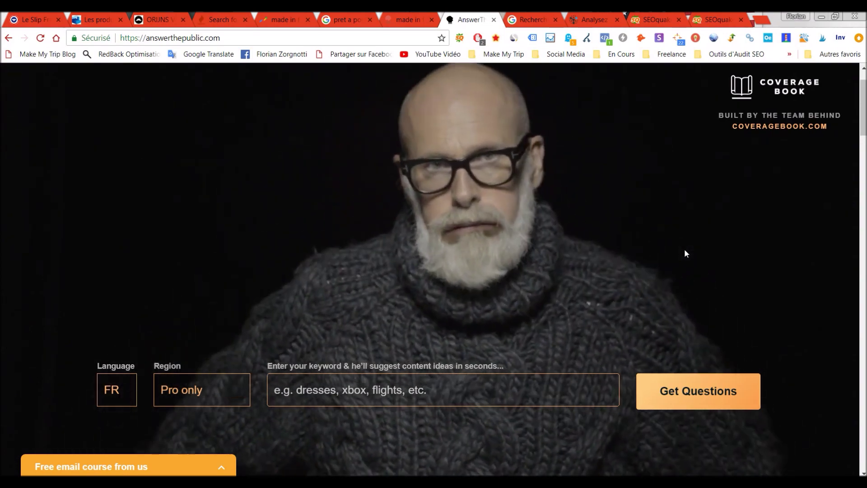
click(518, 399)
text(made in france)
key(Return)
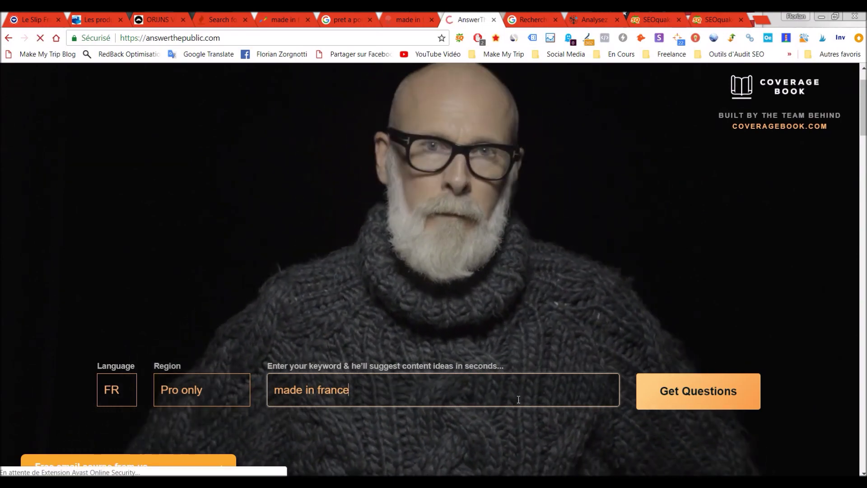
Step: Examine the question and preposition visualisations in the "made in france" report
scroll(519, 399, down, 6)
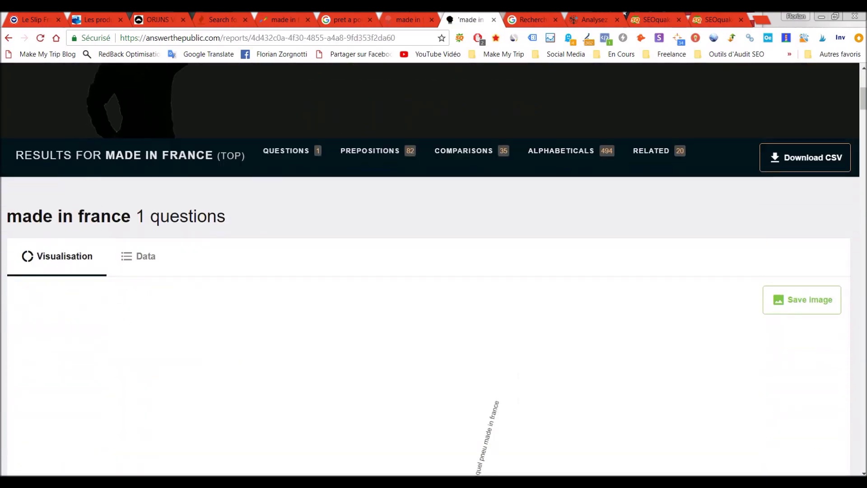
scroll(518, 399, down, 5)
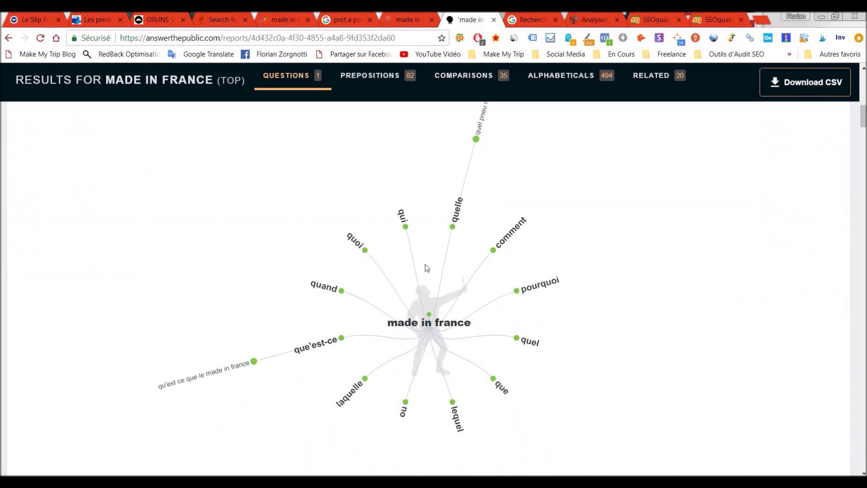
scroll(344, 358, up, 3)
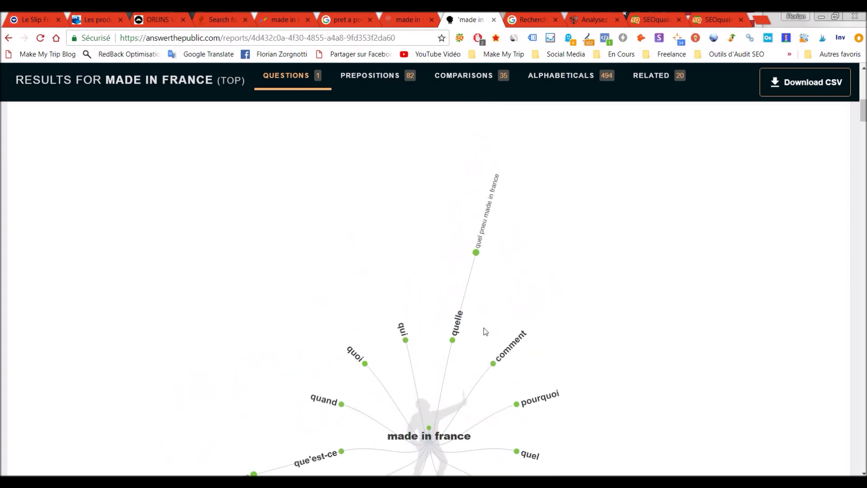
scroll(486, 331, down, 2)
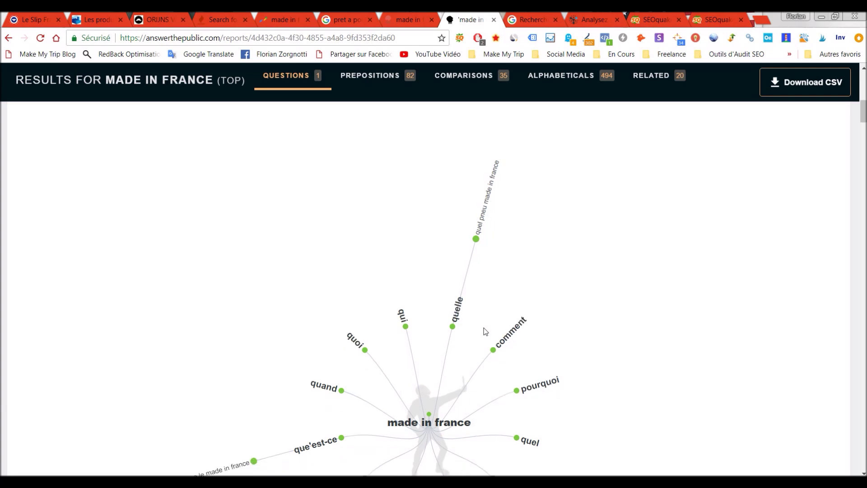
scroll(413, 323, down, 2)
scroll(413, 324, down, 12)
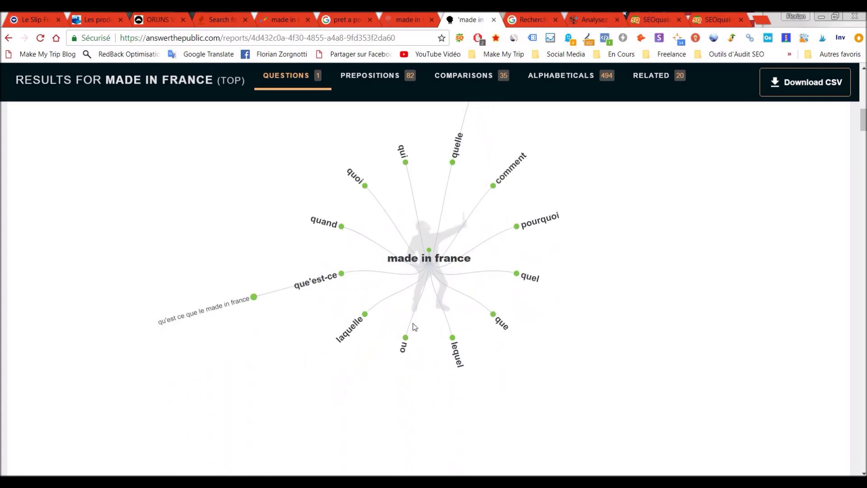
scroll(413, 323, down, 6)
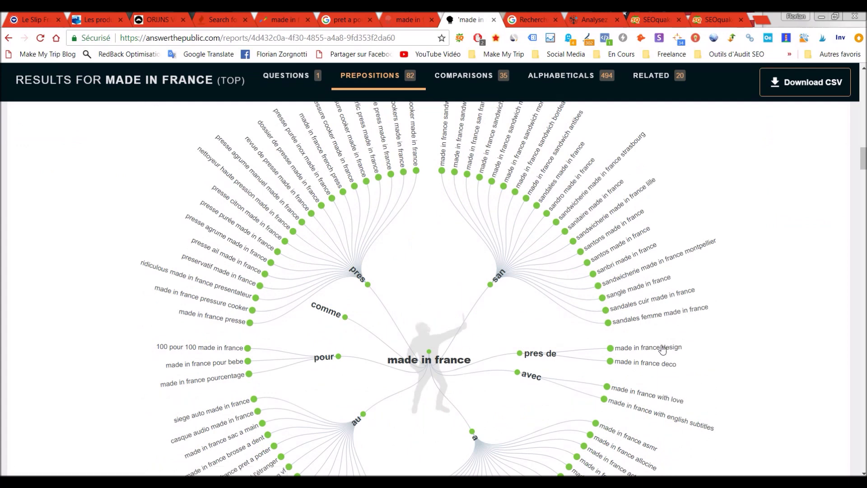
scroll(564, 366, down, 1)
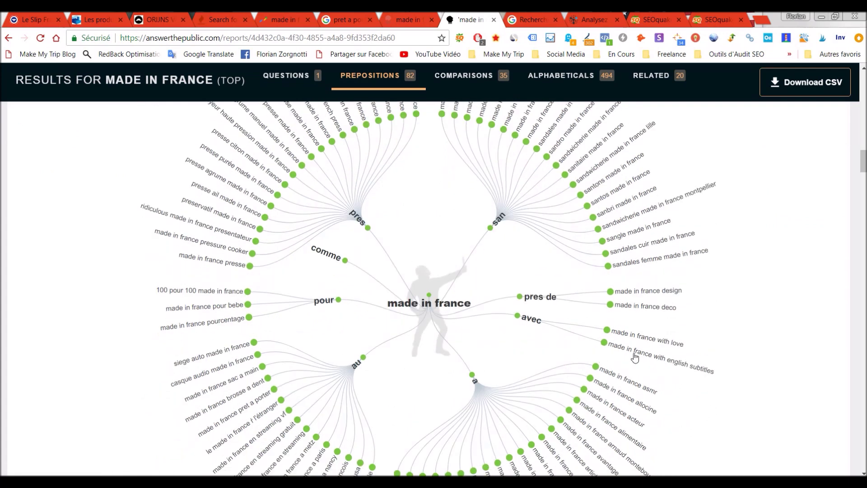
scroll(572, 352, down, 1)
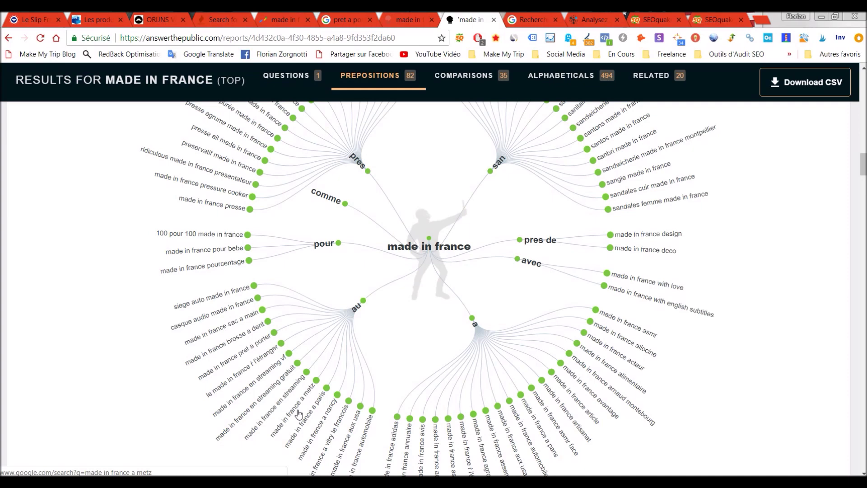
scroll(298, 413, up, 1)
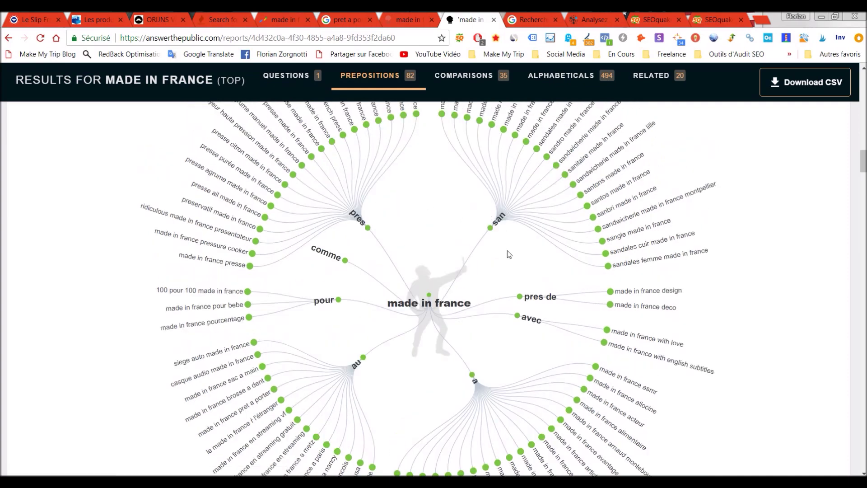
Step: Examine the comparisons visualisation and the alphabetical suggestions for "made in france"
scroll(501, 260, down, 8)
scroll(499, 263, down, 4)
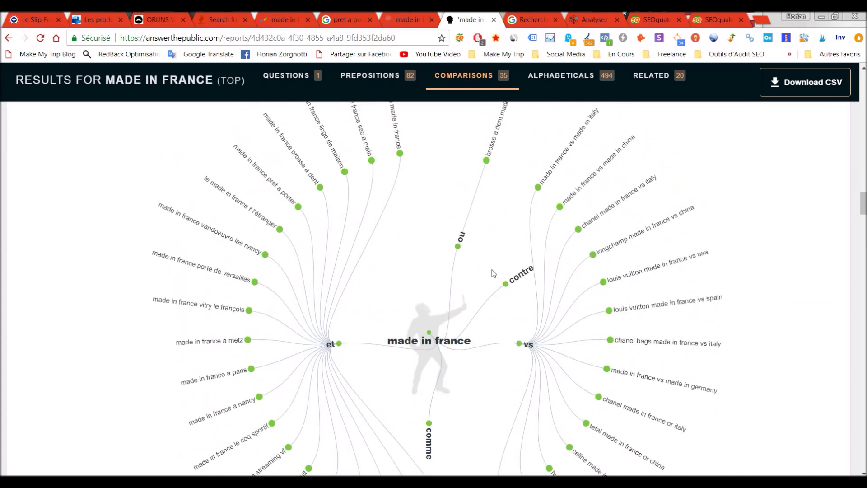
scroll(492, 269, up, 2)
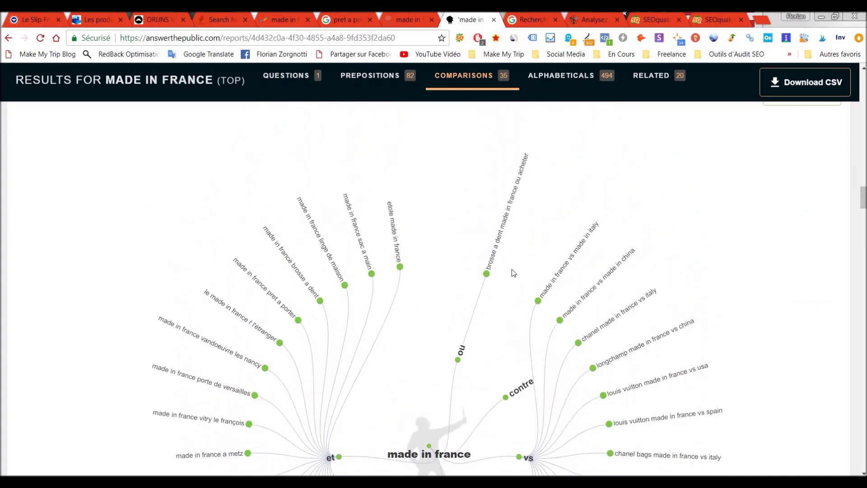
scroll(512, 270, down, 2)
scroll(512, 271, down, 1)
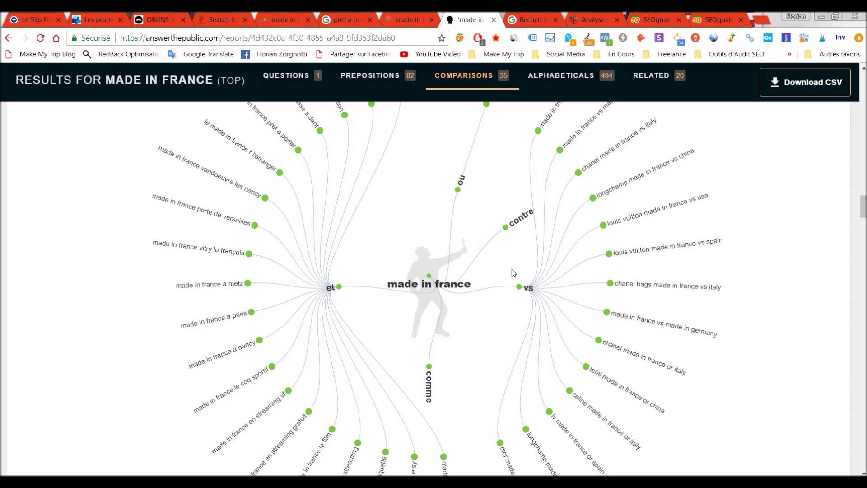
scroll(511, 269, down, 8)
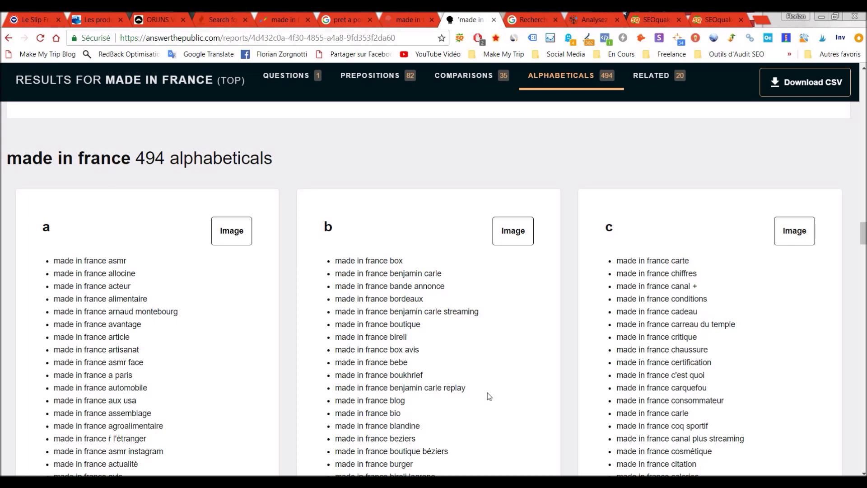
Step: Switch to the Google AdWords keyword planner and get keyword ideas for "pret a porter, made in france, boxer homme"
click(522, 16)
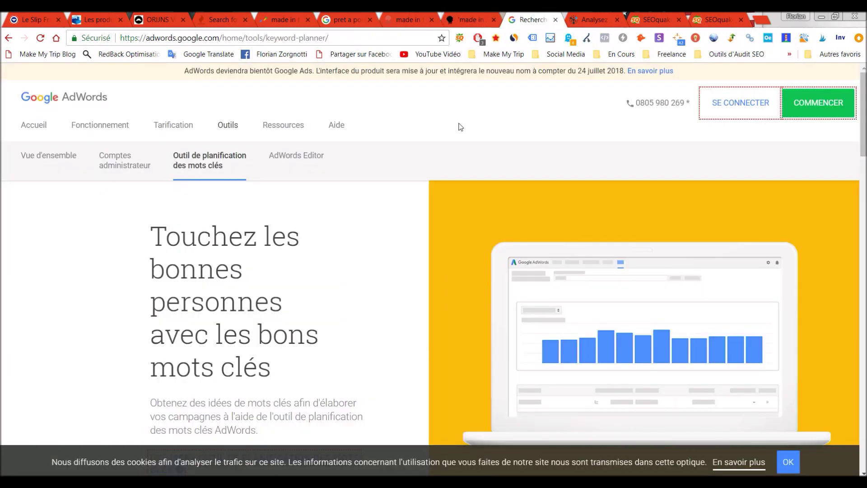
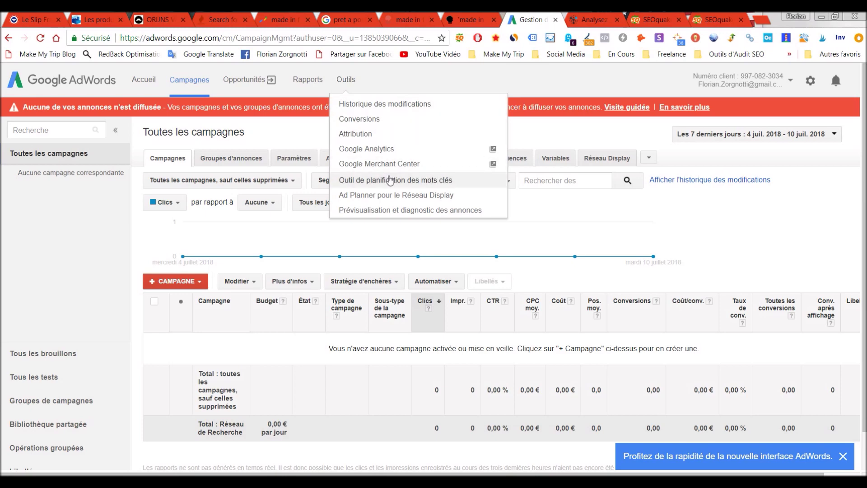
click(387, 179)
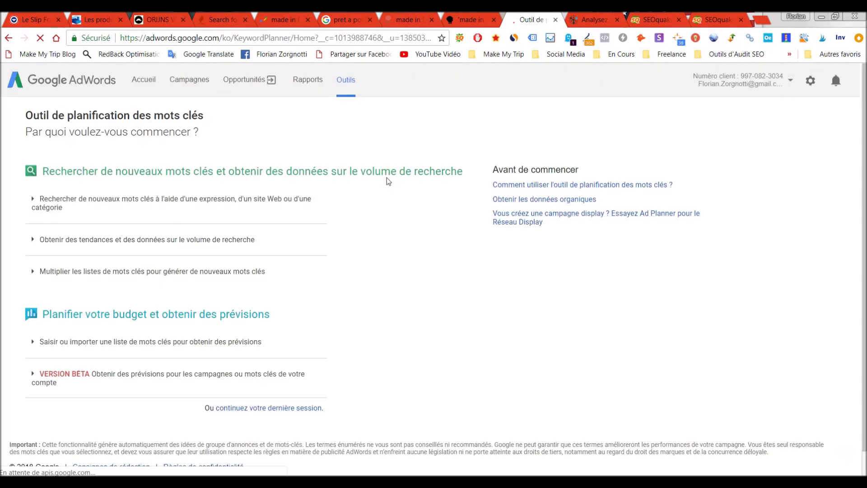
click(242, 221)
click(241, 287)
text(pr)
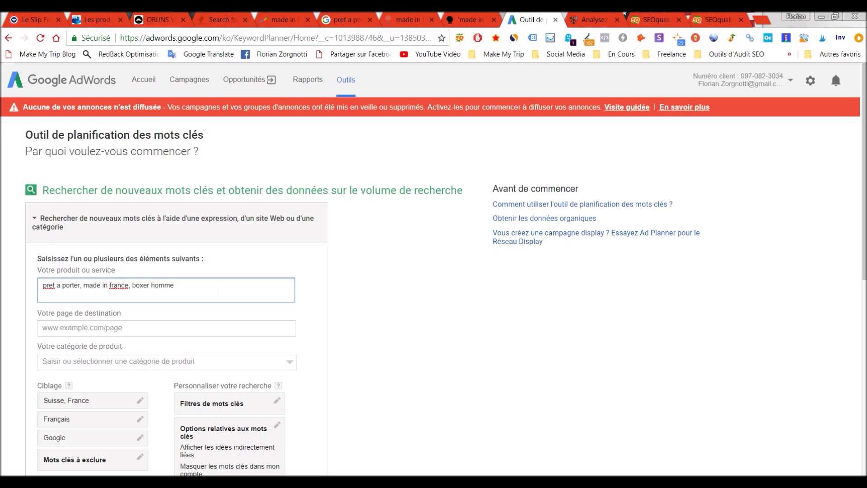
scroll(217, 291, down, 3)
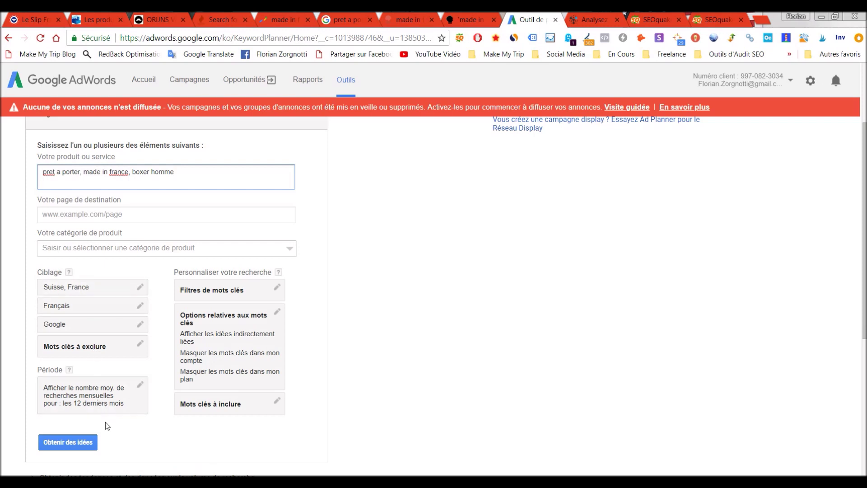
click(70, 442)
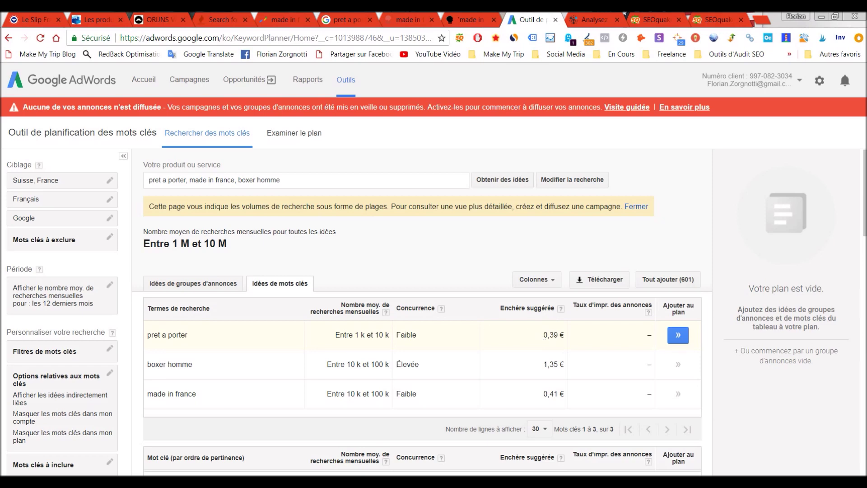
Step: Review the keyword ideas and download their historical statistics in CSV (Excel) format
scroll(298, 334, down, 4)
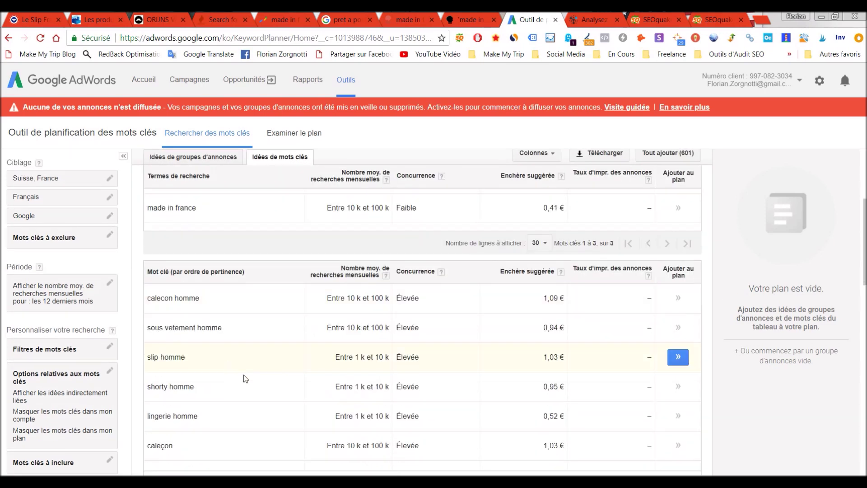
scroll(263, 310, down, 5)
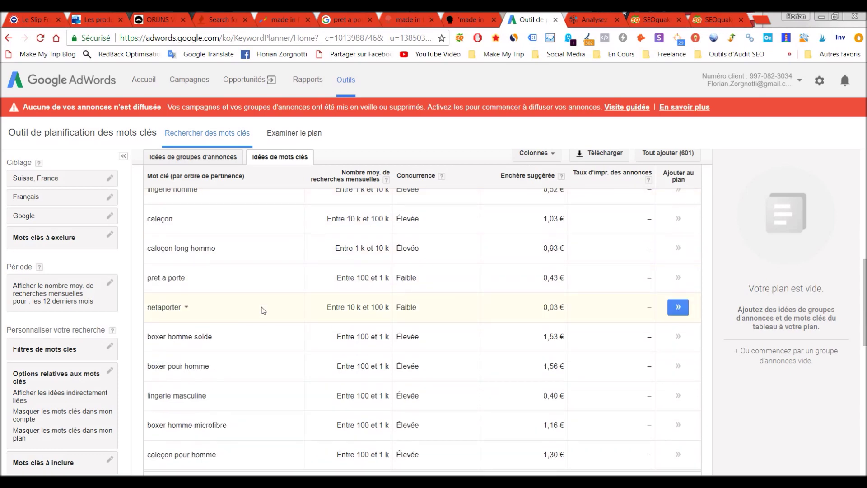
scroll(264, 310, up, 1)
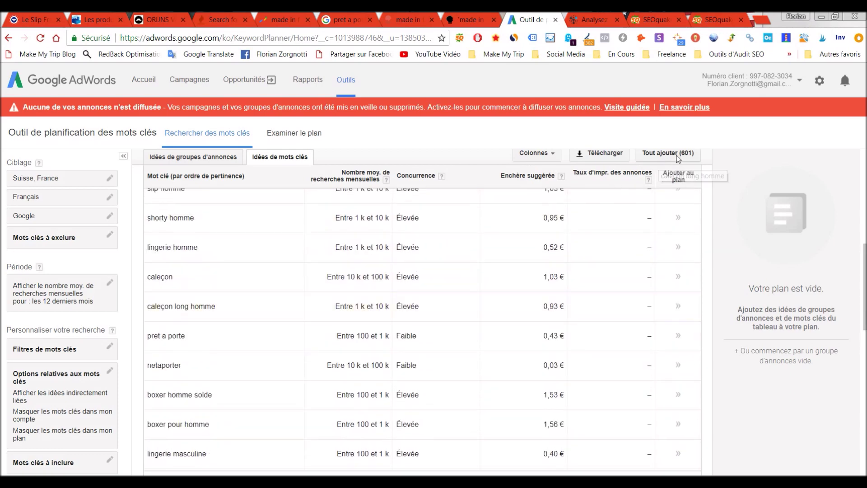
scroll(686, 156, up, 2)
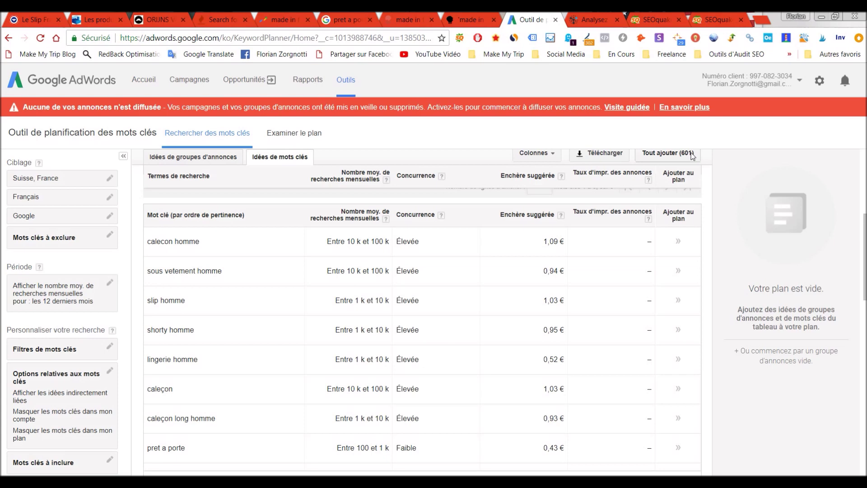
scroll(451, 307, up, 3)
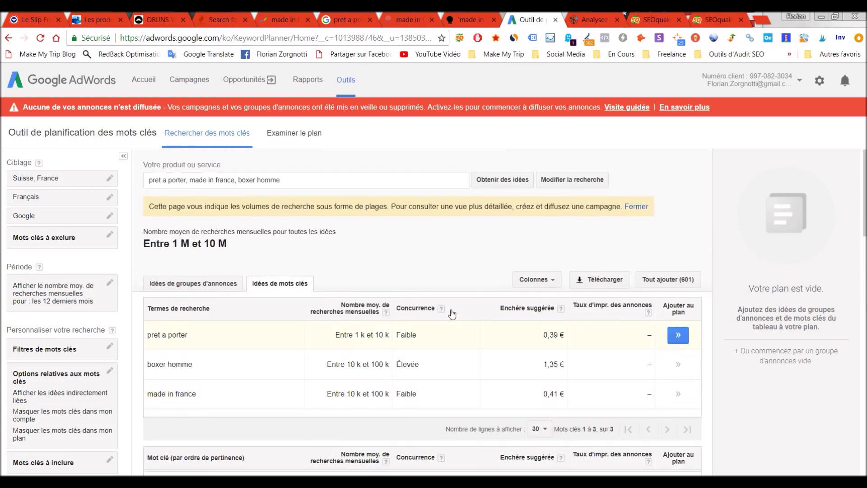
click(605, 280)
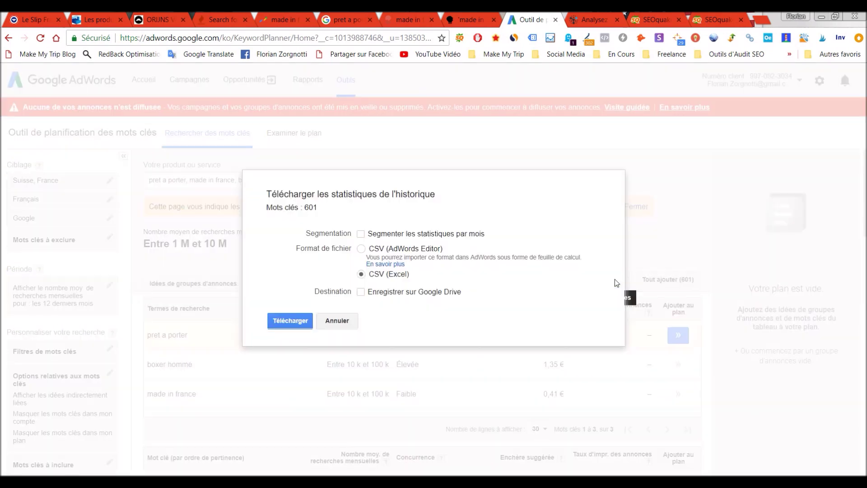
click(305, 329)
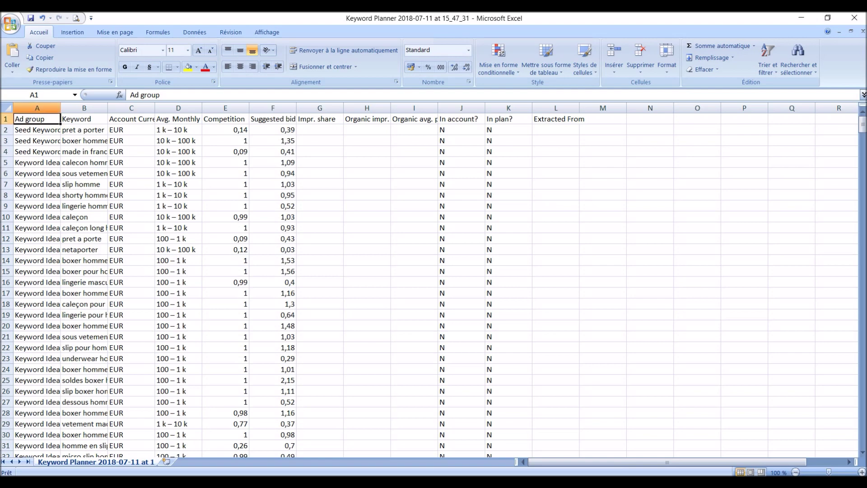
Step: Switch to Excel with the exported keyword file and delete the Ad group column
click(37, 110)
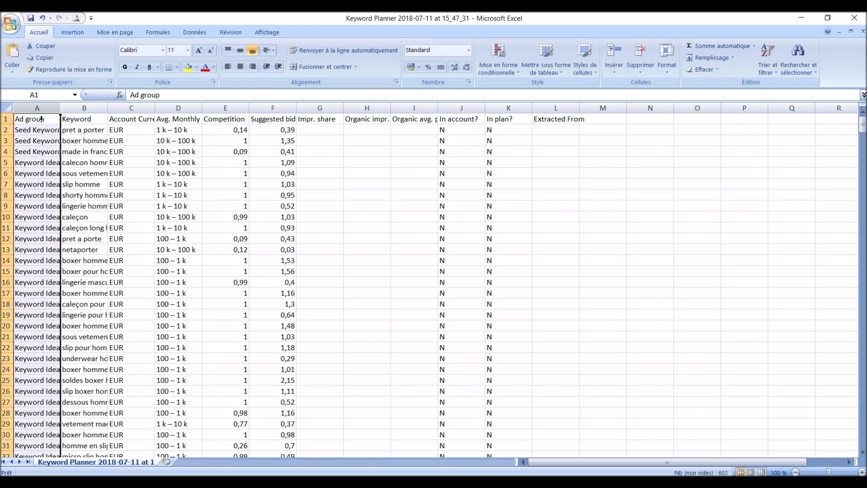
right_click(50, 156)
click(57, 177)
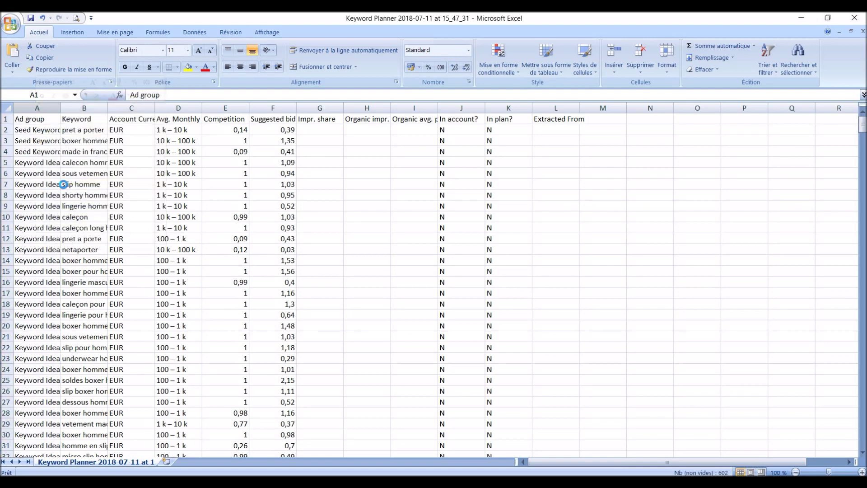
click(83, 250)
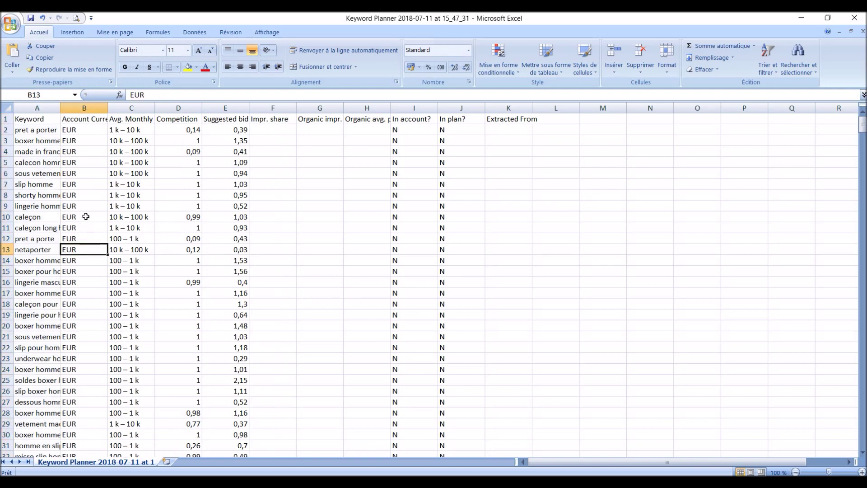
Step: Clear the contents of the account currency column and widen the Keyword column to fit its entries
click(85, 109)
right_click(85, 109)
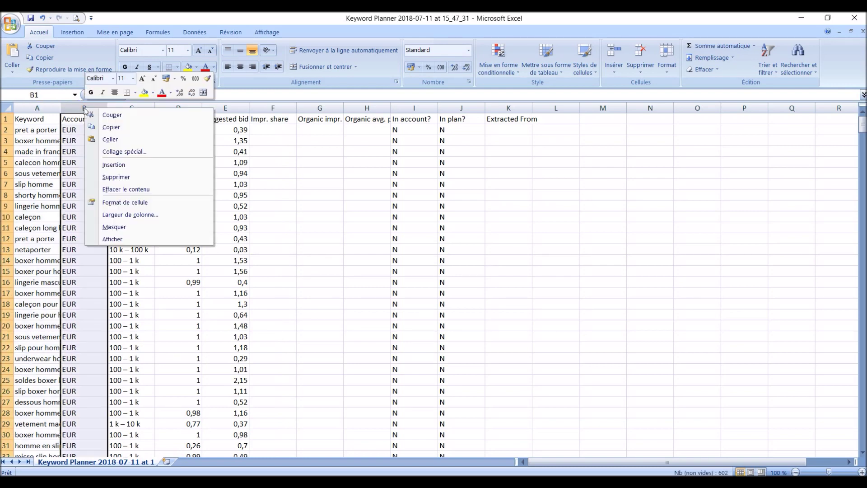
click(114, 190)
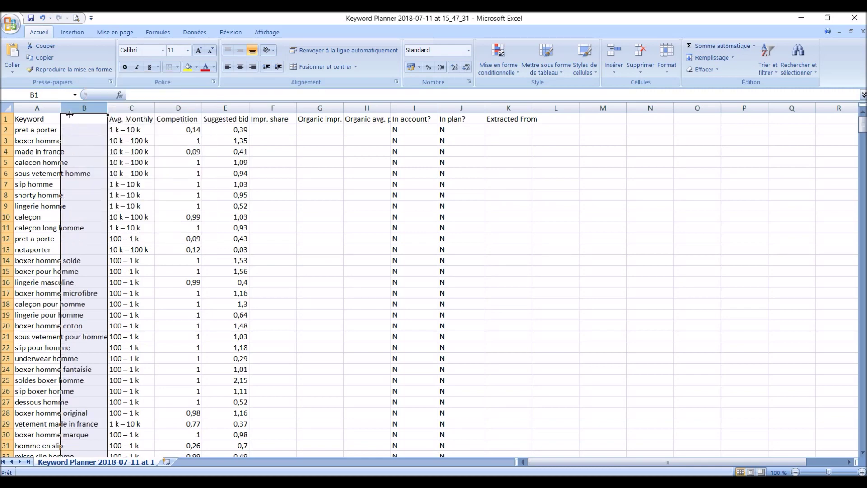
drag(61, 108, 112, 110)
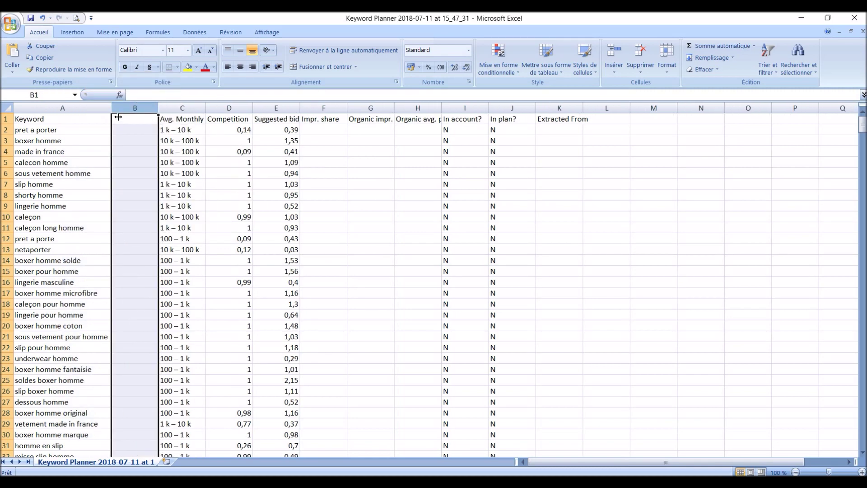
click(118, 129)
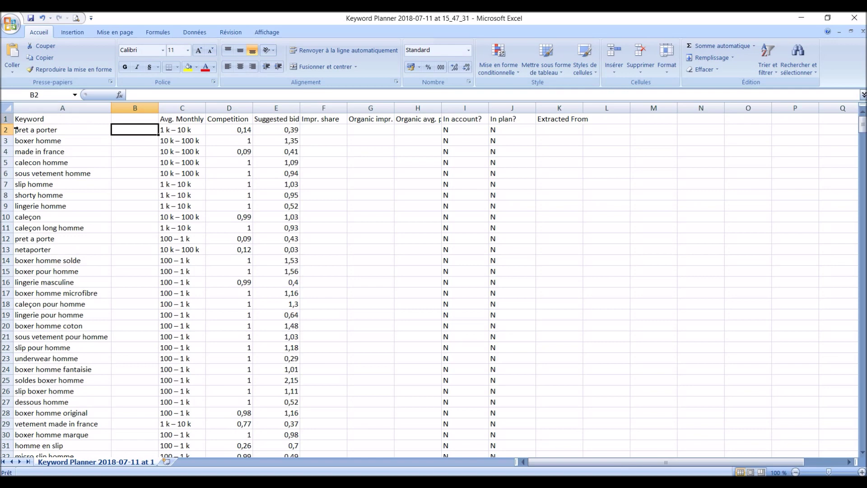
Step: Make the header row bold and increase its height
click(7, 119)
click(125, 67)
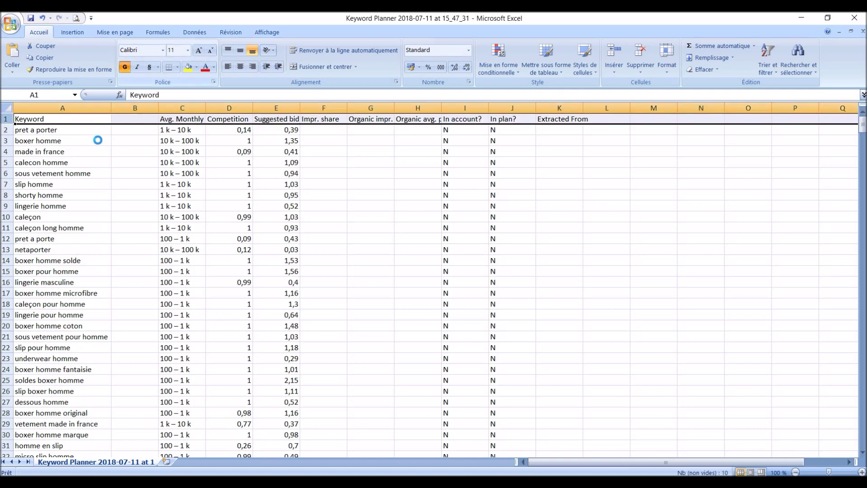
click(125, 141)
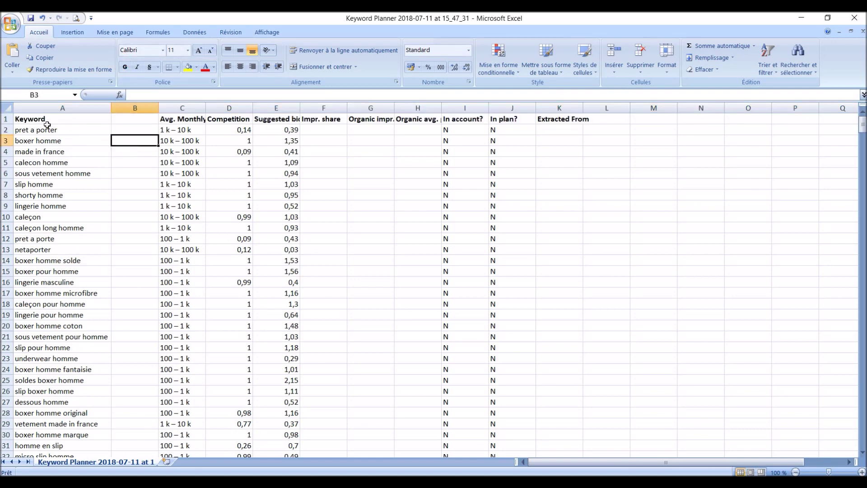
drag(14, 124, 16, 146)
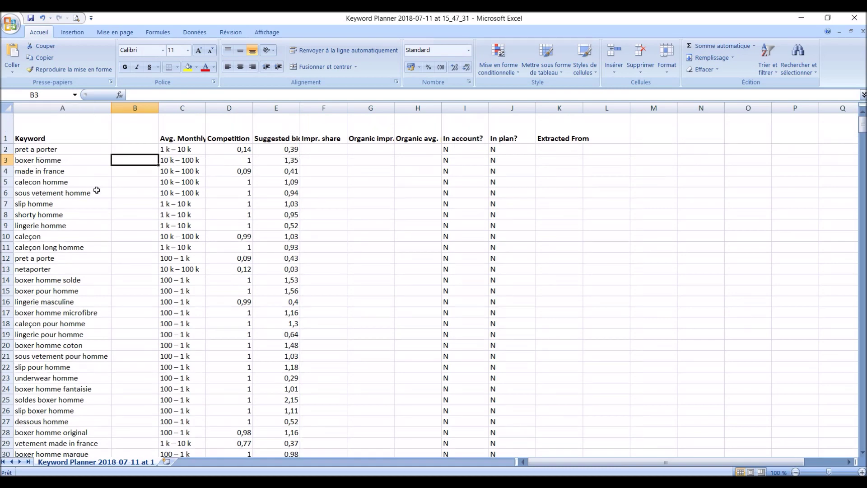
click(100, 193)
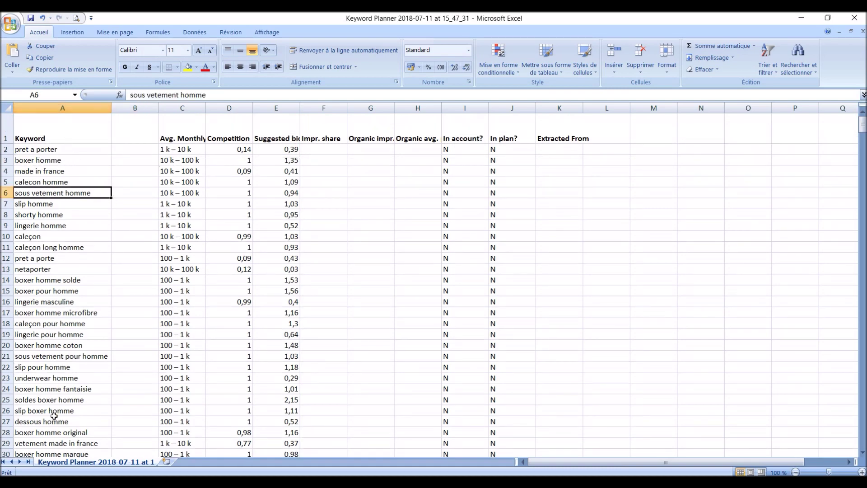
Step: Widen the Avg. Monthly Searches and Competition columns and delete the columns from Suggested bid through Extracted From
drag(207, 115, 242, 118)
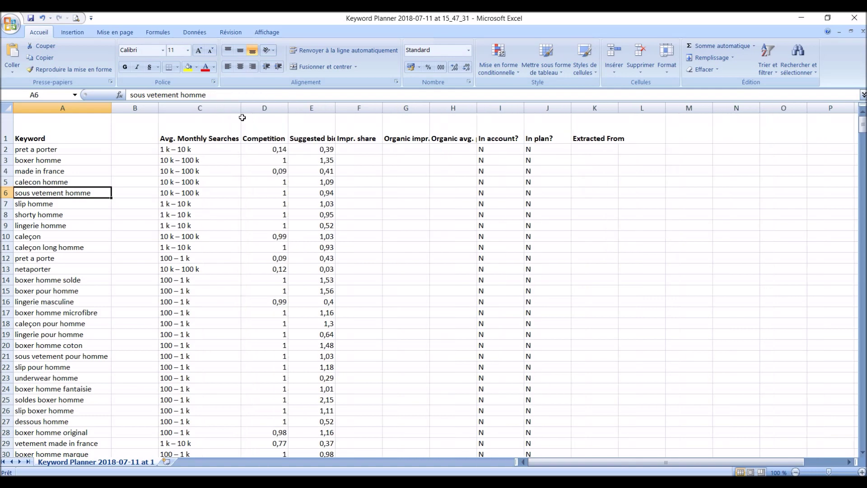
click(275, 134)
drag(288, 109, 605, 115)
right_click(605, 116)
click(572, 188)
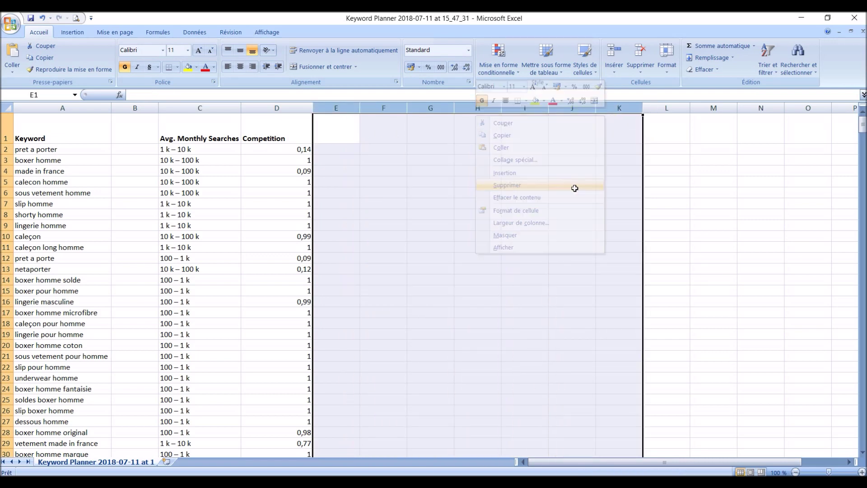
click(480, 209)
Step: Center the header cells A1 to D1 horizontally and vertically and wrap their text
drag(67, 128, 271, 127)
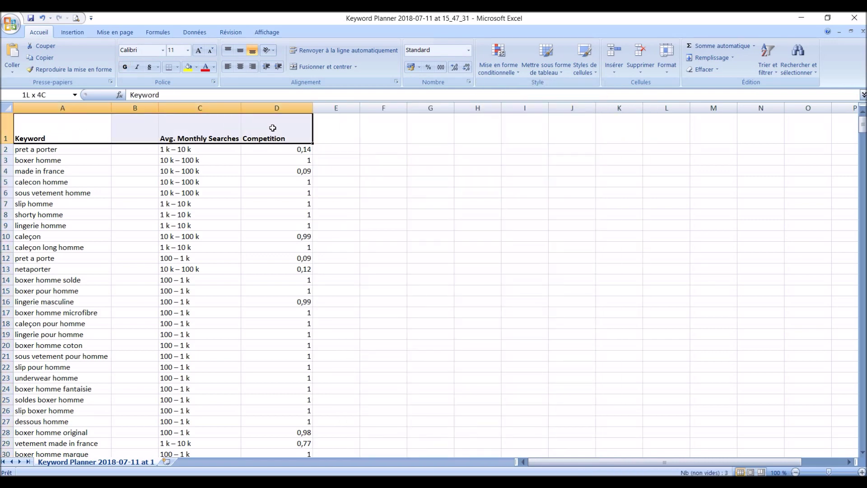
click(239, 67)
click(240, 54)
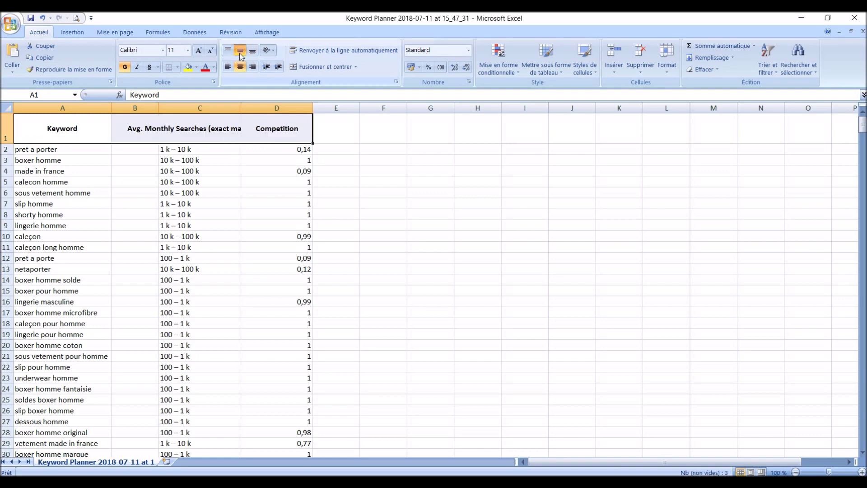
click(318, 52)
click(348, 202)
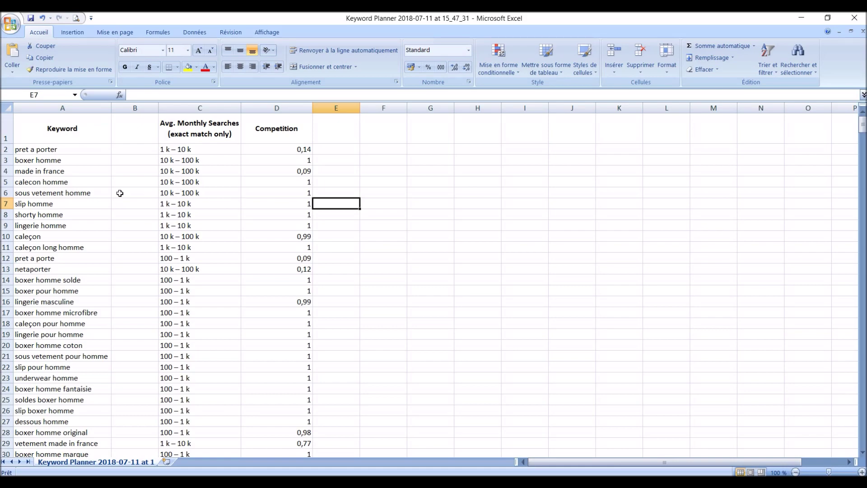
Step: Look through the keyword list and add filters to the whole table in columns A to D
scroll(117, 194, down, 20)
scroll(110, 200, down, 20)
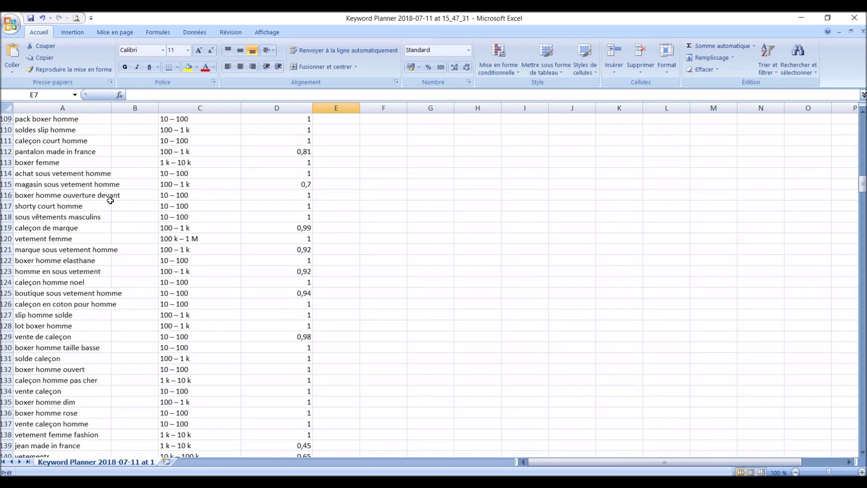
scroll(110, 200, up, 20)
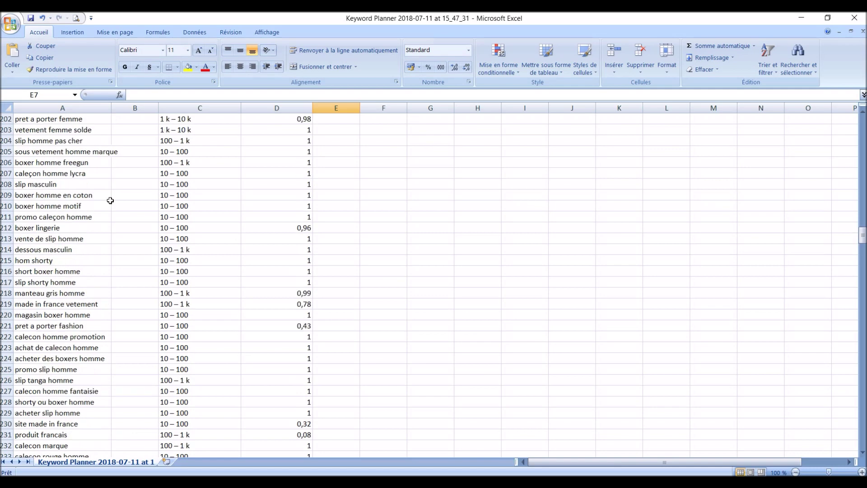
scroll(110, 200, up, 17)
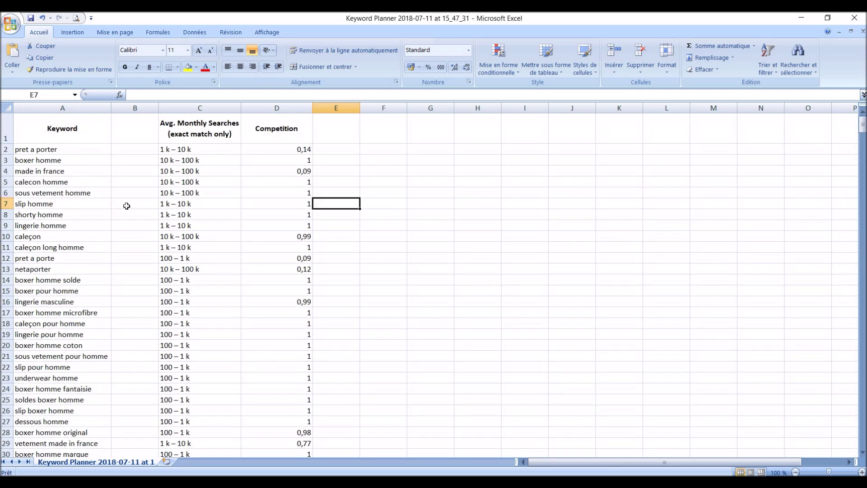
key(ctrl+Home)
key(ctrl+shift+Down)
key(ctrl+shift+Right)
key(ctrl+shift+Right)
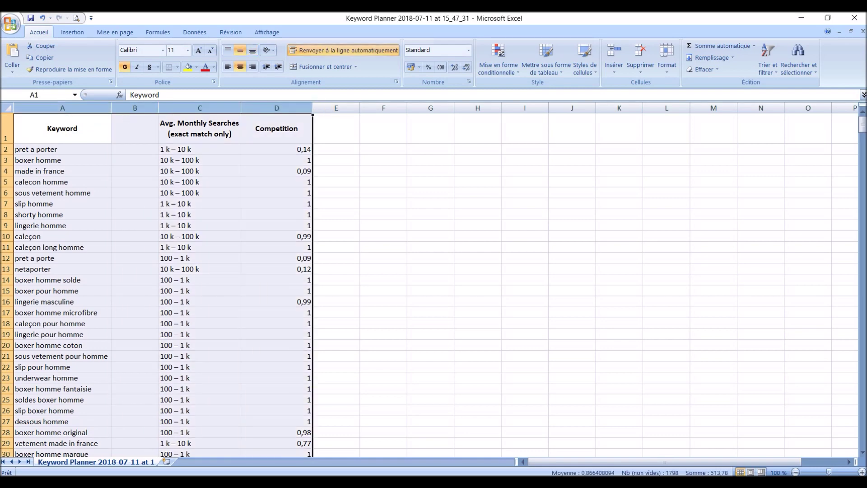
click(767, 57)
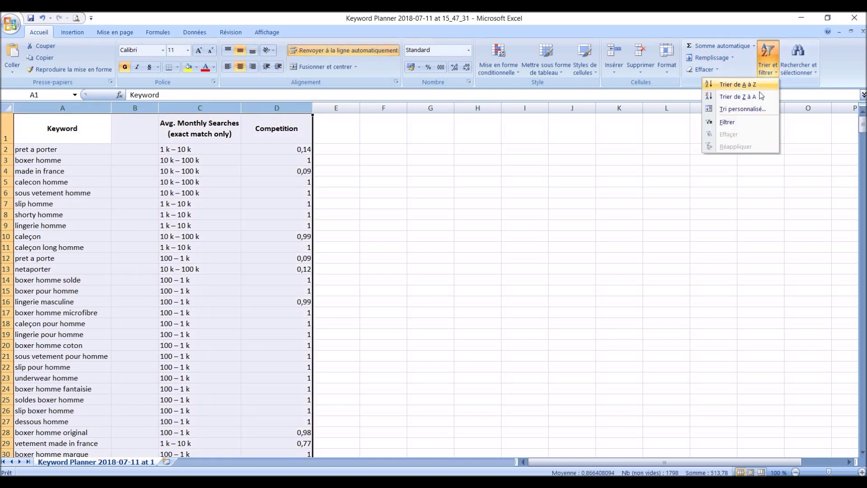
click(749, 121)
click(432, 204)
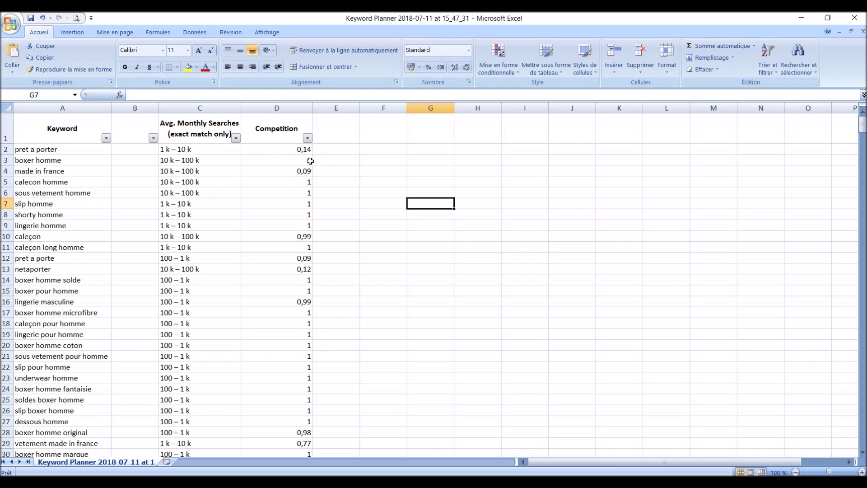
Step: Sort the table by keyword from A to Z and widen the empty column B
click(106, 139)
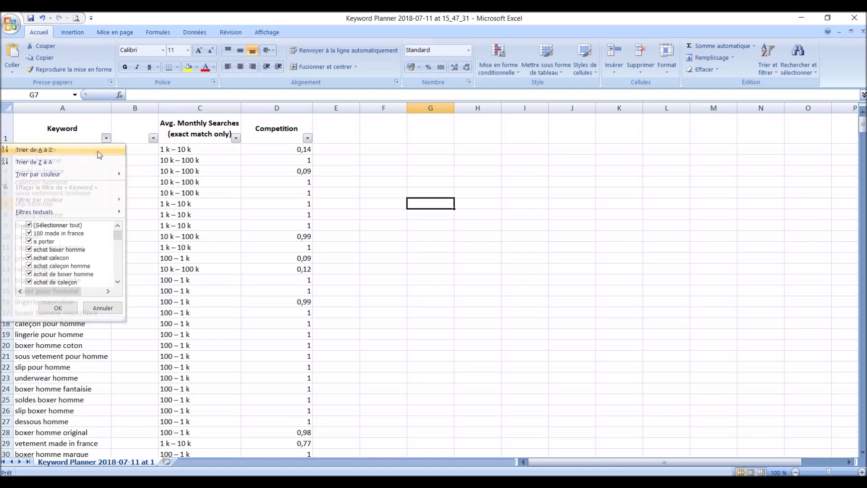
click(99, 153)
drag(165, 113, 231, 112)
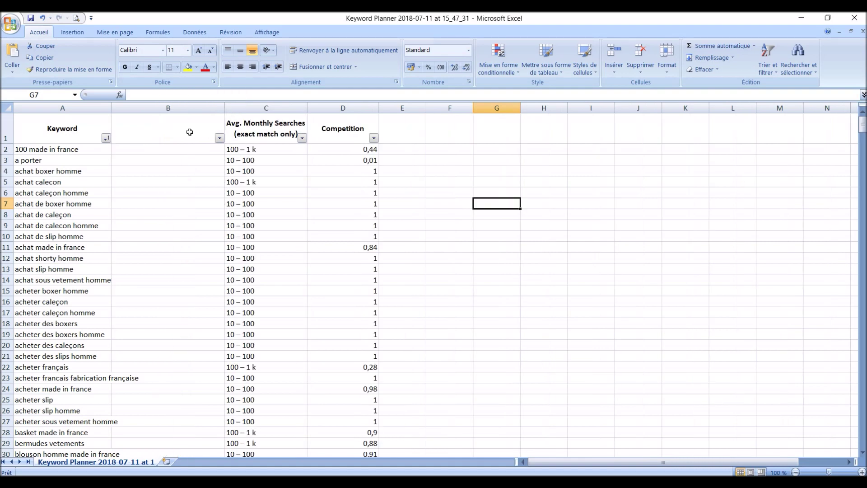
Step: Enter "a" in cell B2 beside the keyword "100 made in france"
click(103, 152)
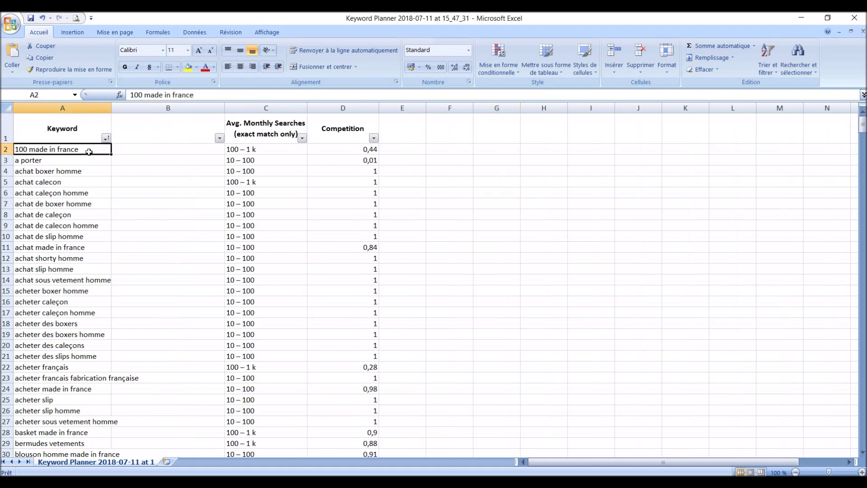
click(180, 150)
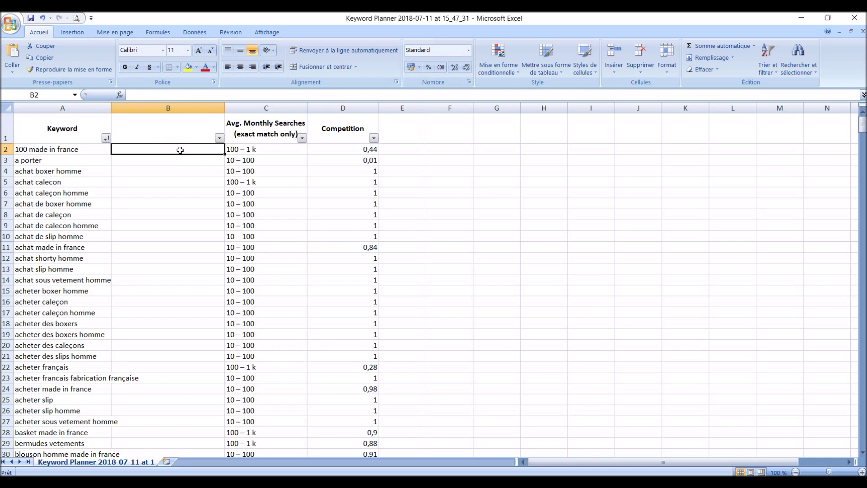
text(a)
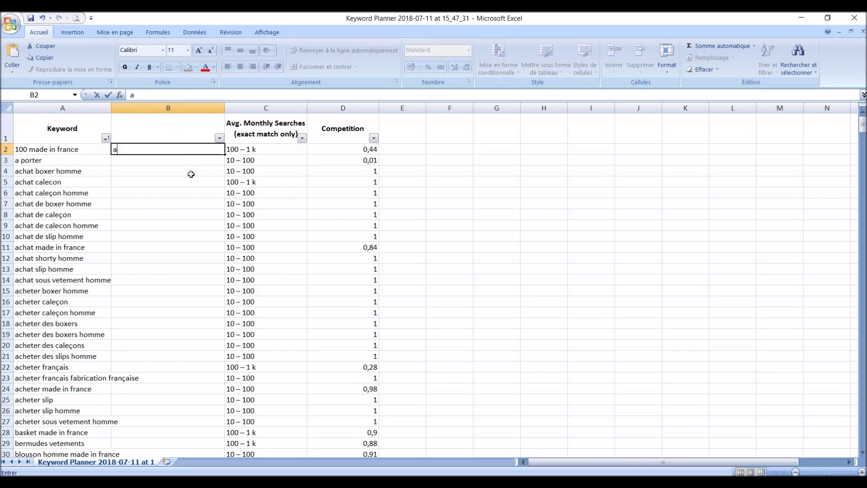
click(183, 171)
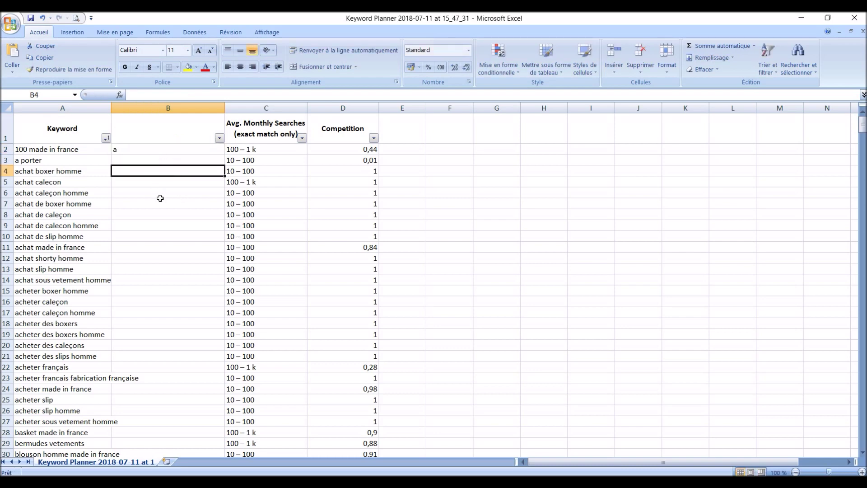
Step: Enter "a" in column B beside the keywords "achat calecon" and "achat de boxer homme"
click(162, 183)
text(a)
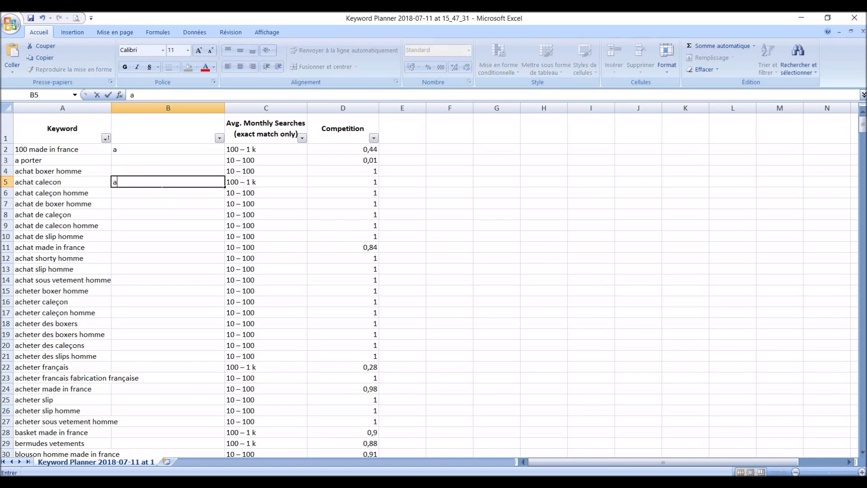
click(155, 204)
text(a)
click(157, 218)
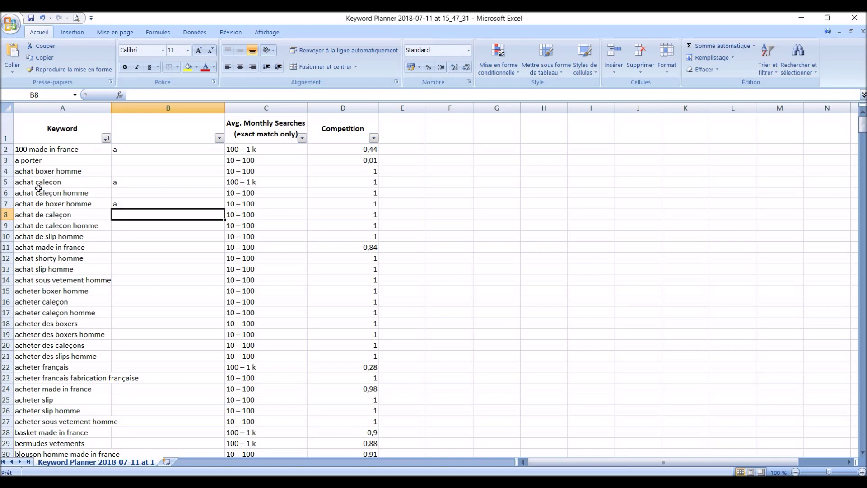
Step: Mark "acheter boxer homme", "acheter des slips homme" and another keyword further down the list with "a" in column B
scroll(162, 219, down, 1)
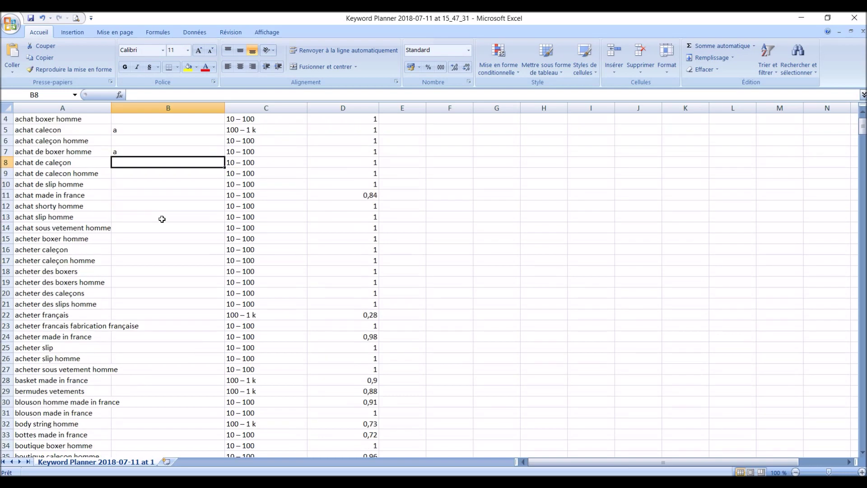
scroll(161, 219, up, 1)
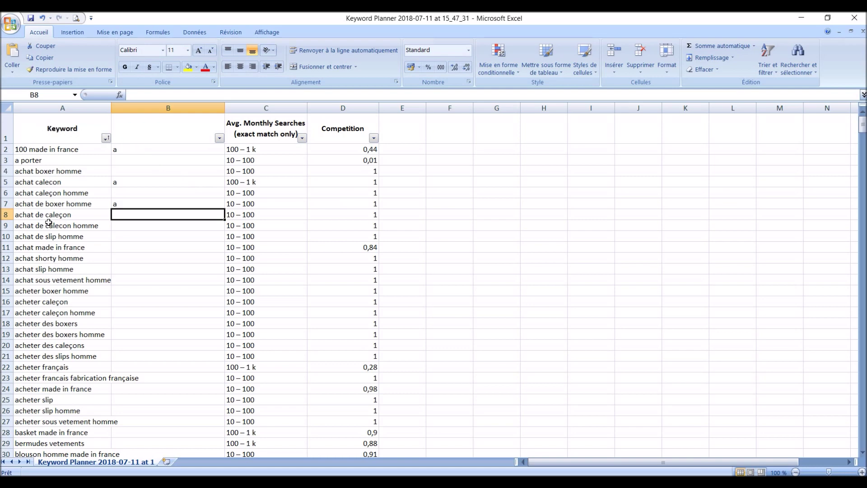
scroll(182, 237, down, 1)
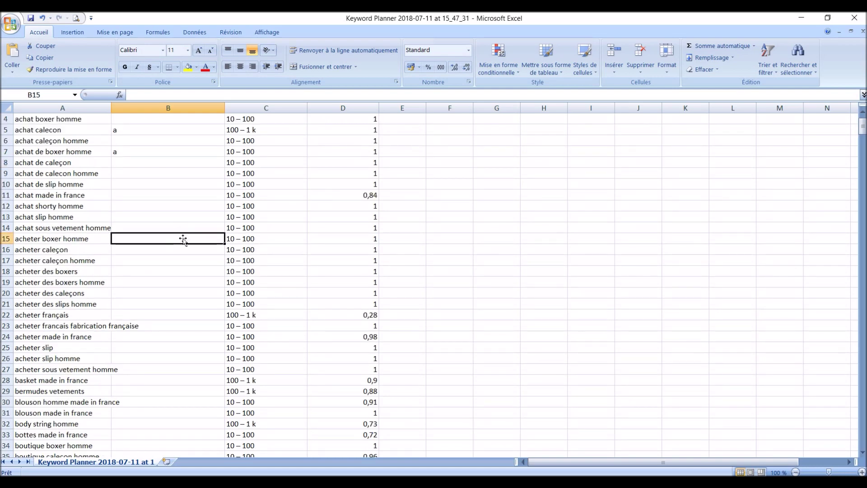
text(a)
click(176, 302)
text(a)
scroll(175, 301, up, 1)
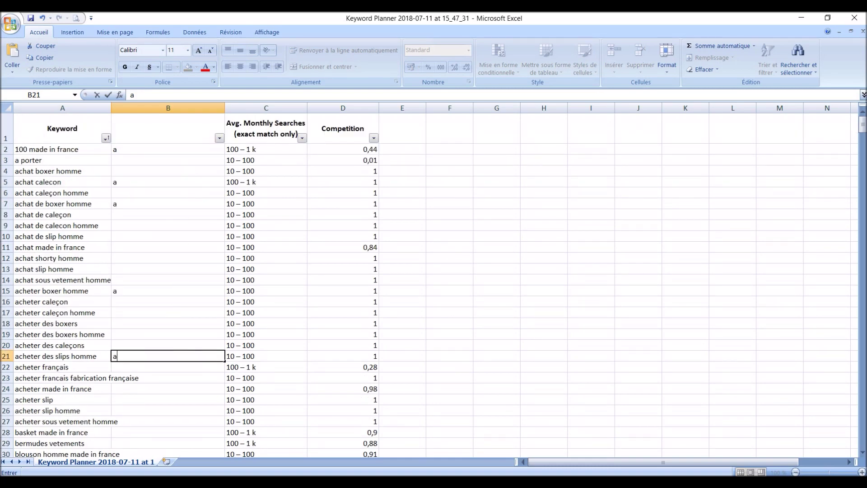
scroll(183, 261, down, 5)
click(182, 257)
text(a)
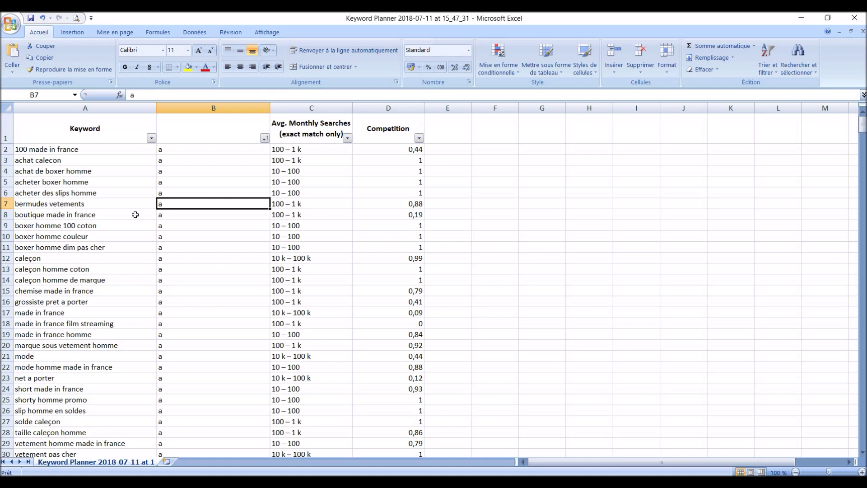
Step: Review the keywords marked "a" together with their average monthly searches and competition
scroll(122, 275, down, 2)
scroll(123, 275, up, 2)
click(190, 311)
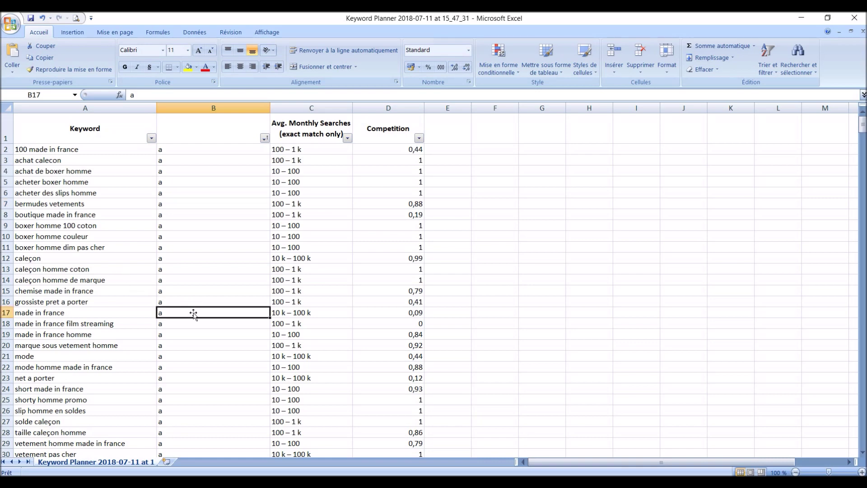
click(105, 292)
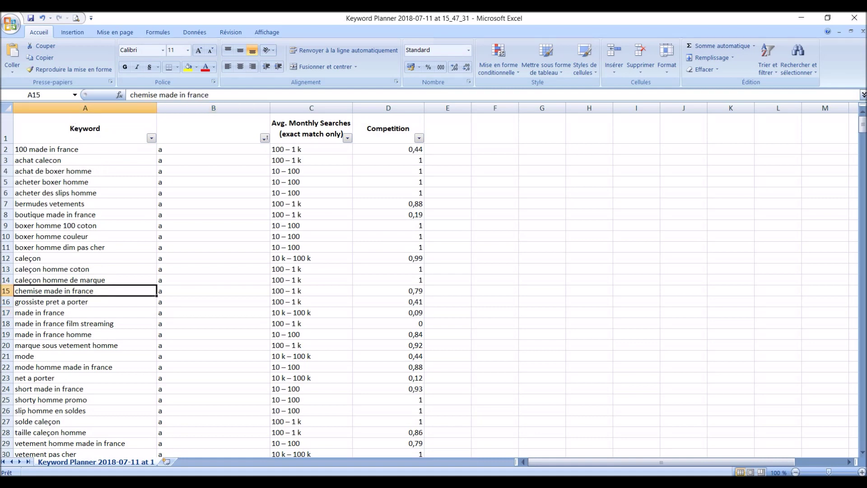
click(320, 379)
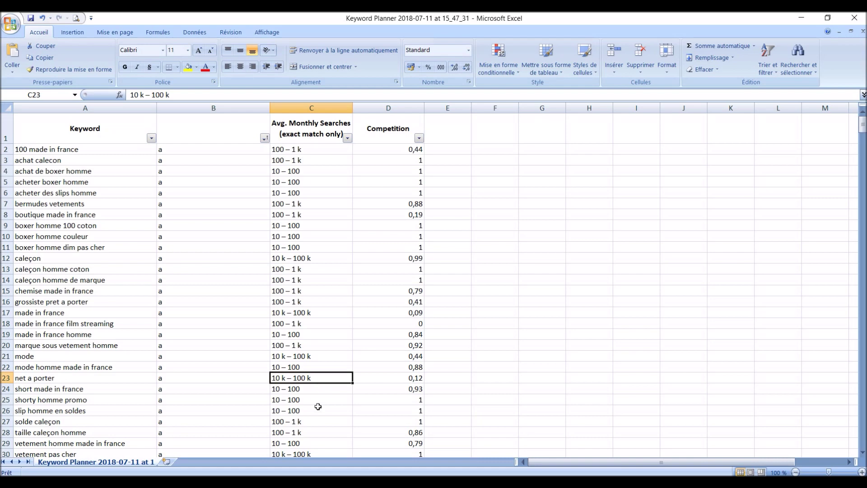
click(382, 345)
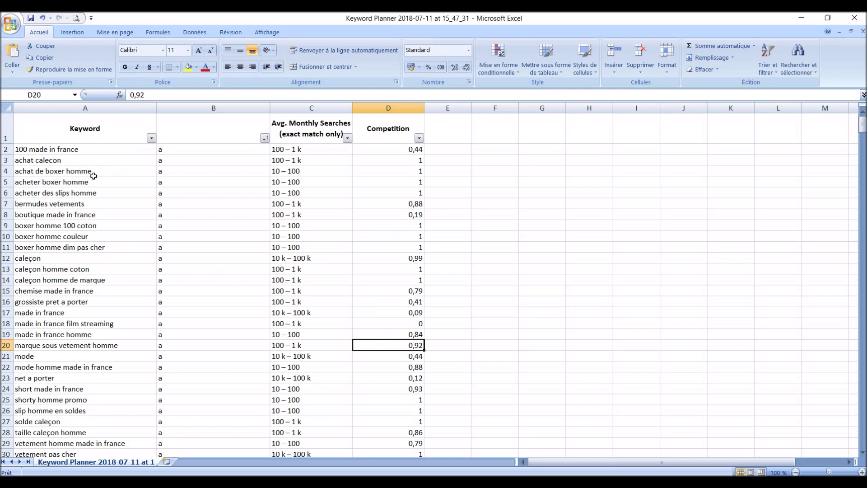
scroll(93, 176, down, 2)
scroll(93, 176, up, 2)
Step: Sort the table by average monthly searches from A to Z
scroll(111, 213, down, 1)
scroll(212, 223, up, 1)
click(347, 138)
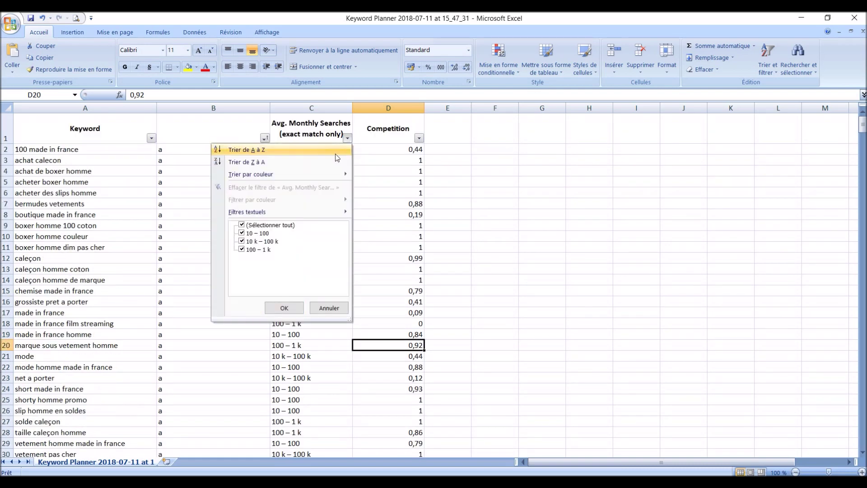
click(300, 153)
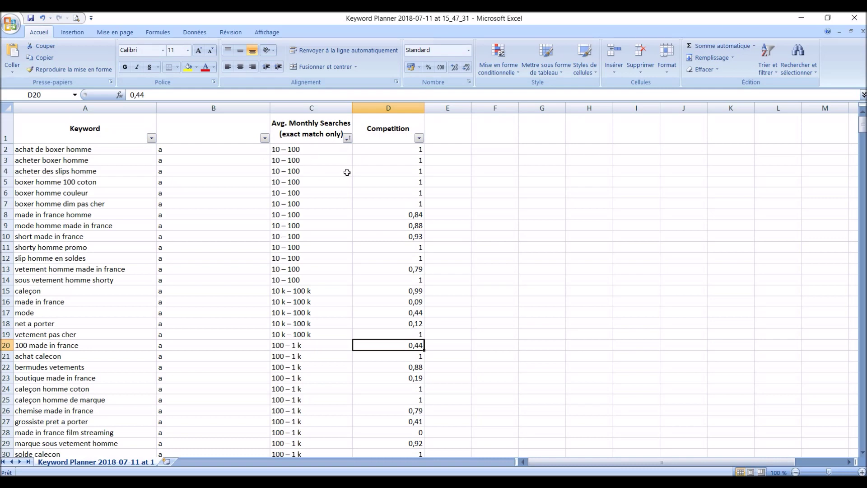
Step: Compare the competition values of the keywords in the 10 – 100 monthly searches range
mouse_move(420, 204)
mouse_down()
mouse_move(335, 195)
mouse_move(286, 152)
mouse_move(111, 150)
mouse_up()
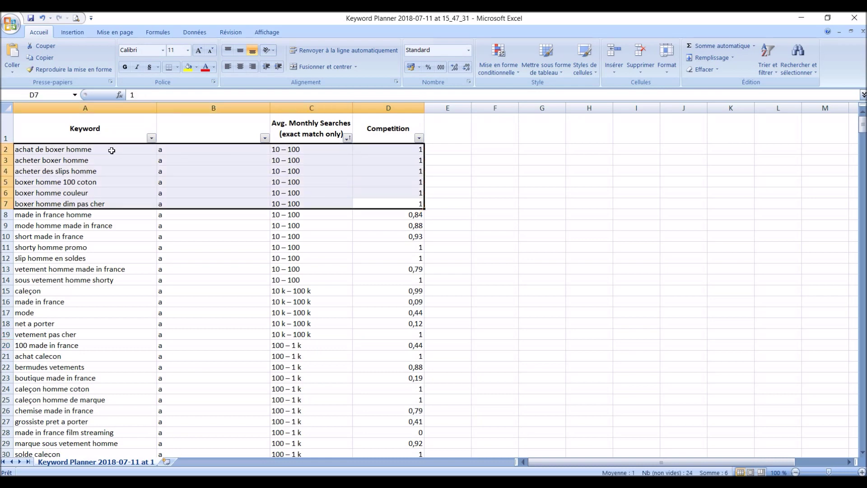
click(416, 176)
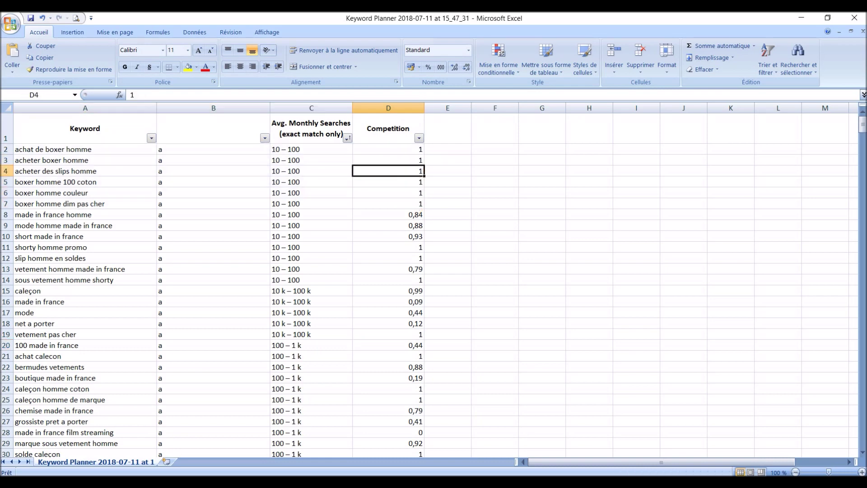
click(423, 218)
click(423, 226)
click(419, 184)
click(320, 177)
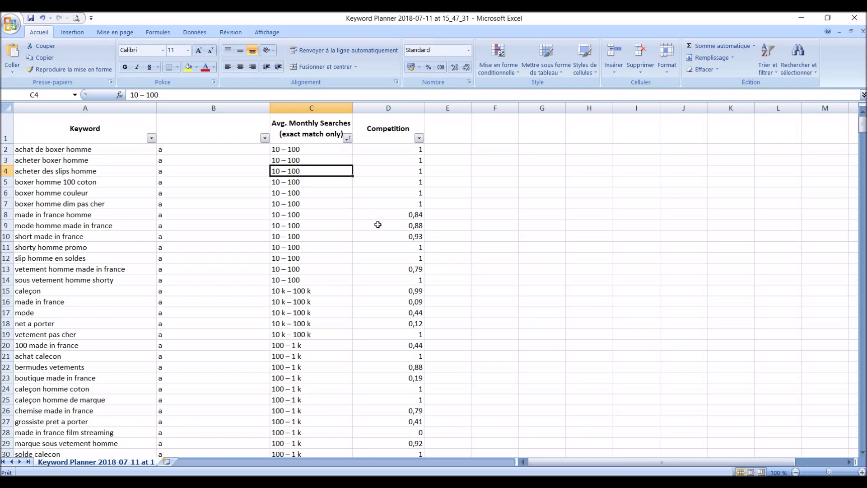
Step: Examine the keywords in the 10 k – 100 k range, such as "caleçon" and "made in france", against the lower-volume ones
scroll(397, 223, down, 1)
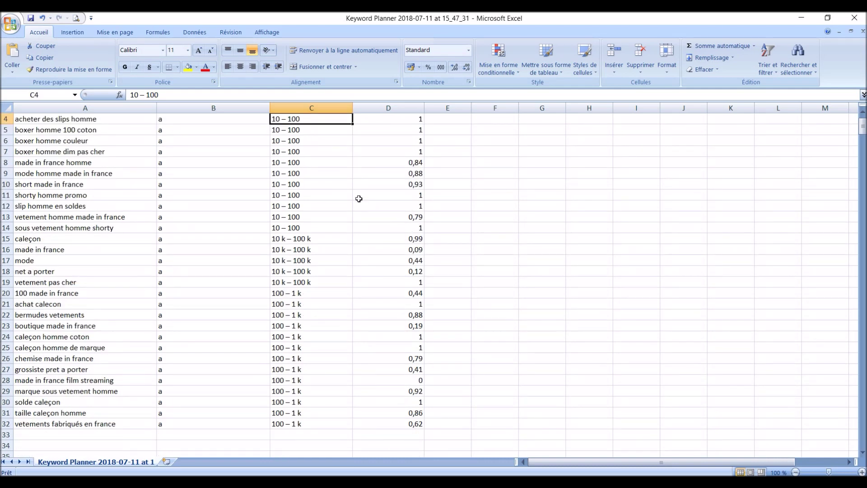
scroll(358, 198, down, 1)
click(123, 208)
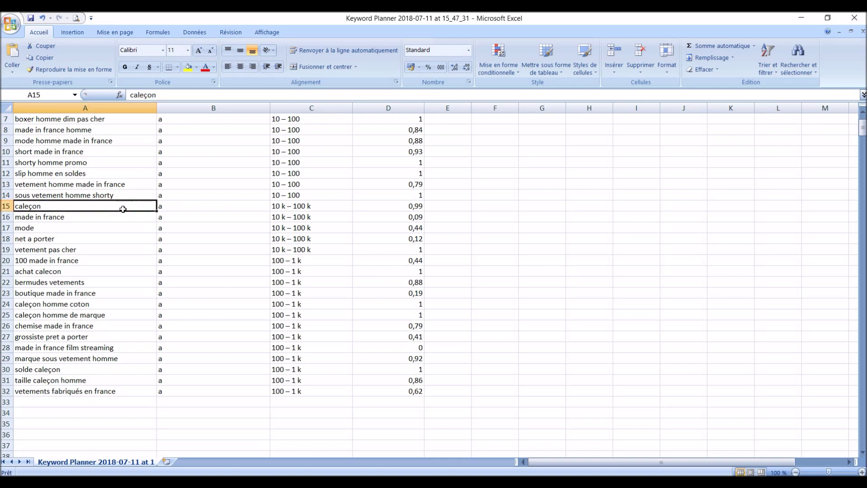
click(320, 209)
click(84, 218)
click(79, 210)
click(190, 230)
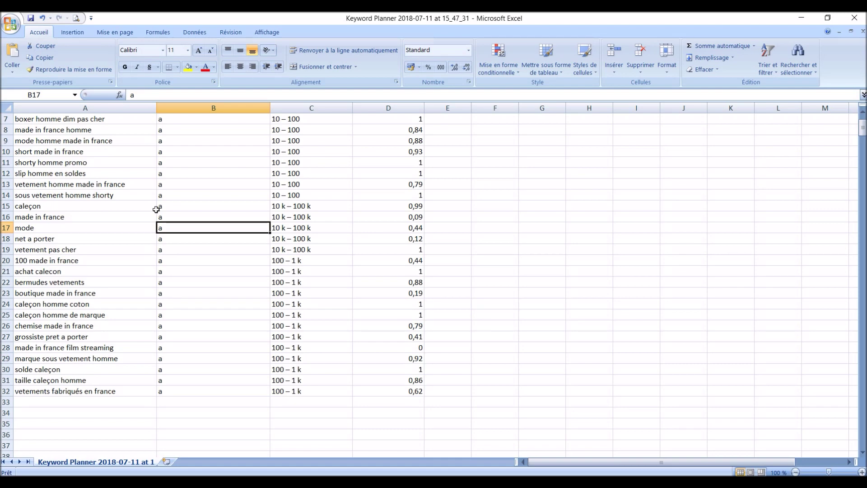
click(95, 134)
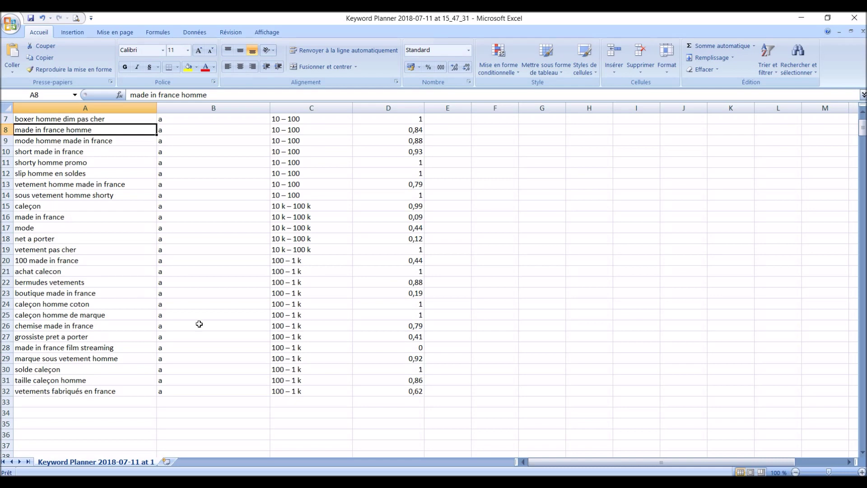
scroll(225, 339, up, 2)
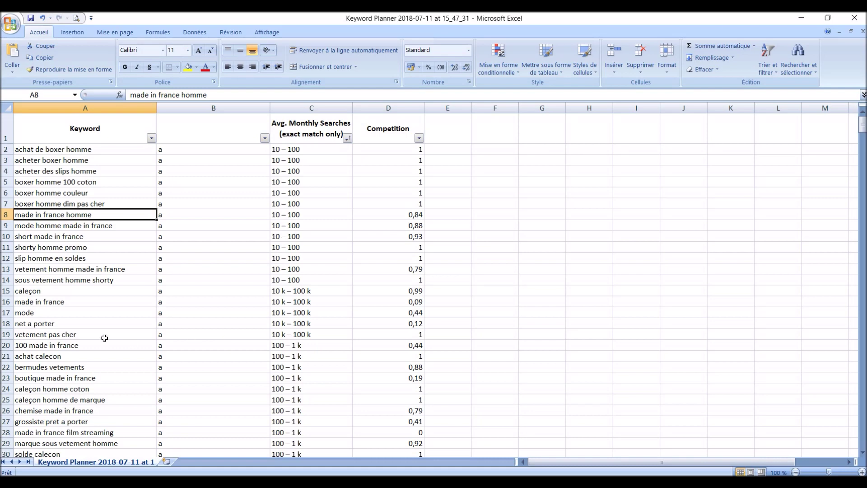
scroll(104, 338, down, 2)
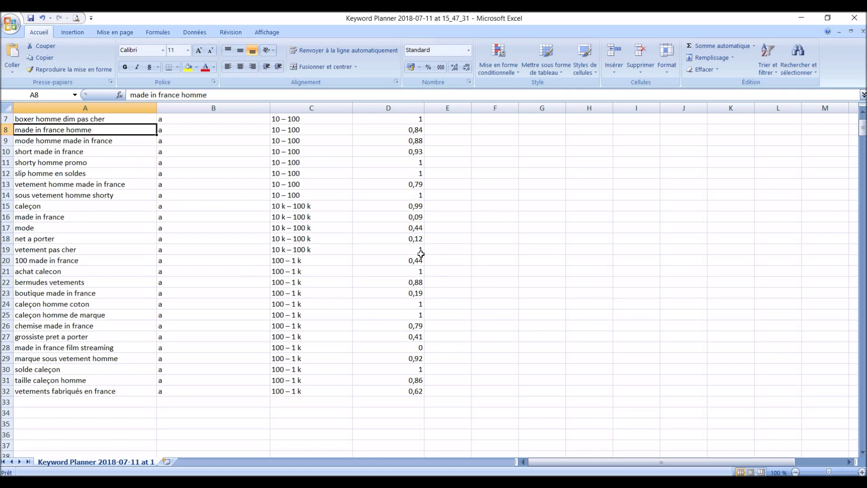
Step: Check the competition of the 100 – 1 k keywords and highlight "boutique made in france" in bold with a yellow fill
click(422, 269)
click(420, 265)
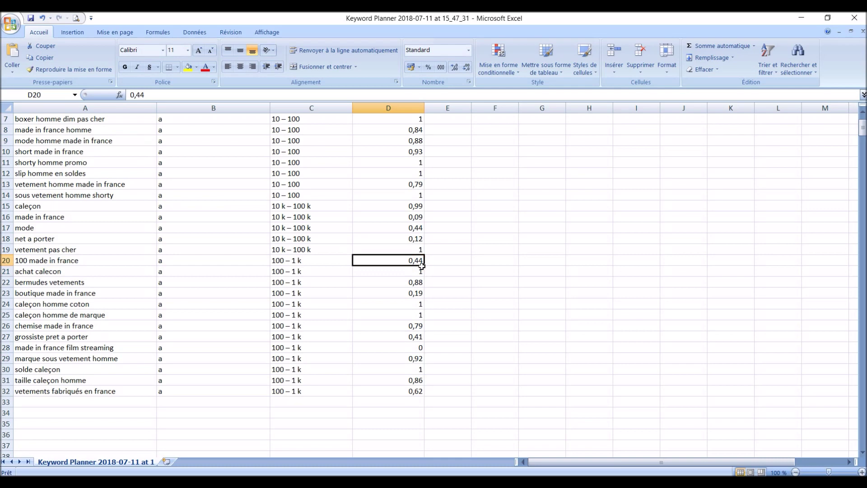
click(413, 292)
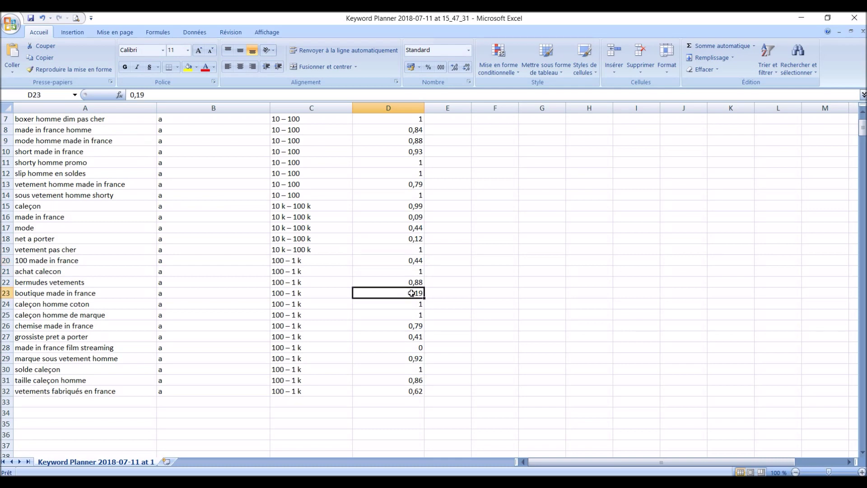
click(129, 293)
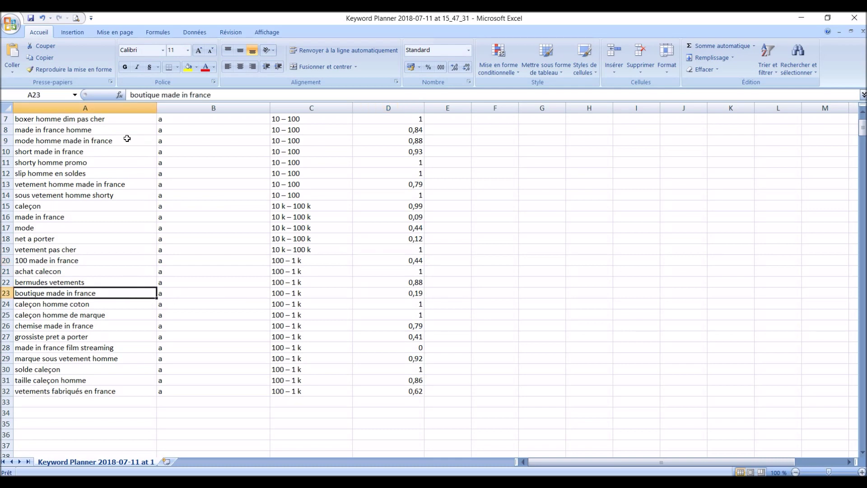
click(125, 67)
click(186, 68)
click(132, 217)
click(121, 299)
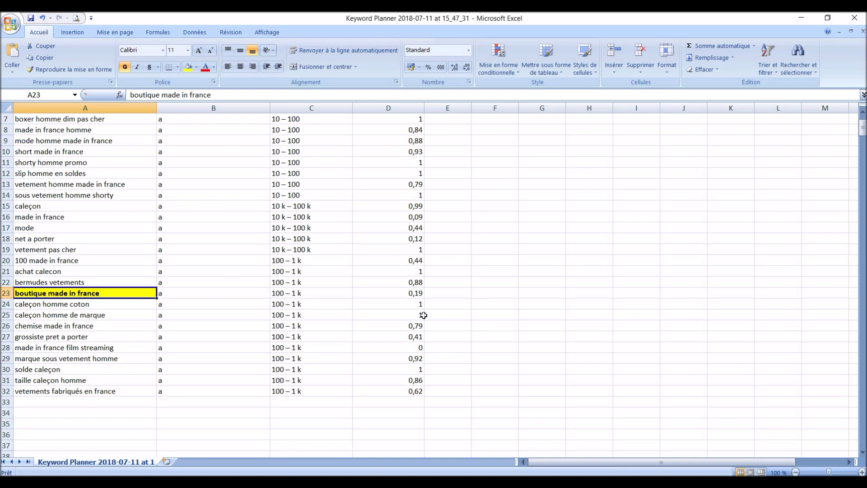
Step: Check the competition of the remaining 100 – 1 k keywords, starting with "grossiste pret a porter"
click(421, 337)
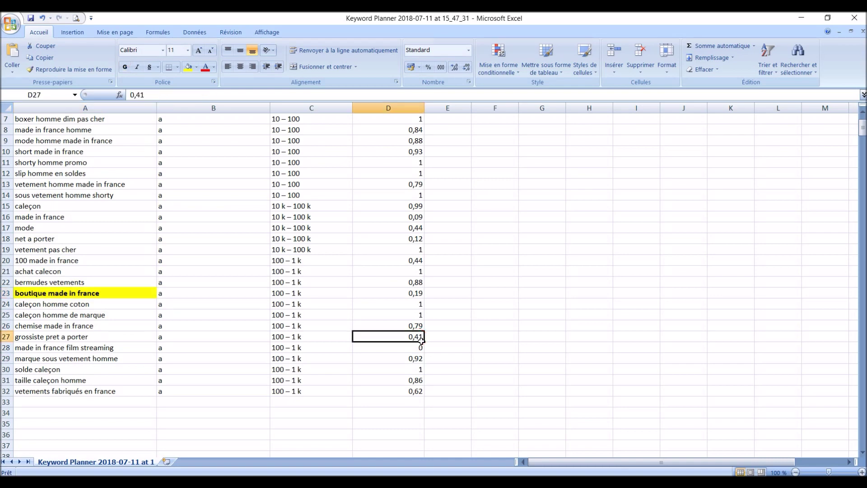
scroll(421, 340, down, 1)
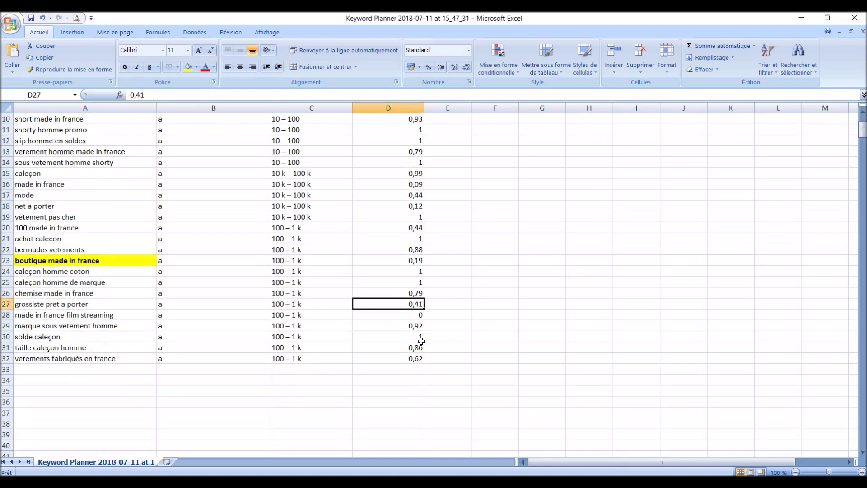
scroll(422, 340, up, 2)
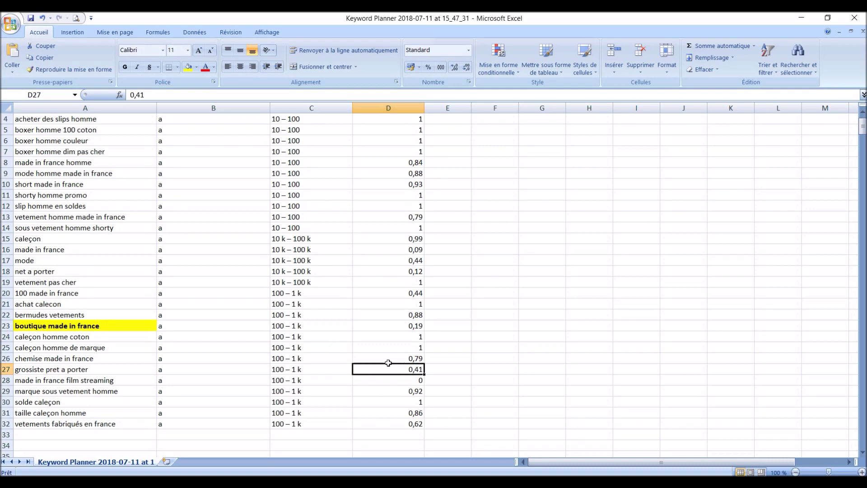
click(139, 329)
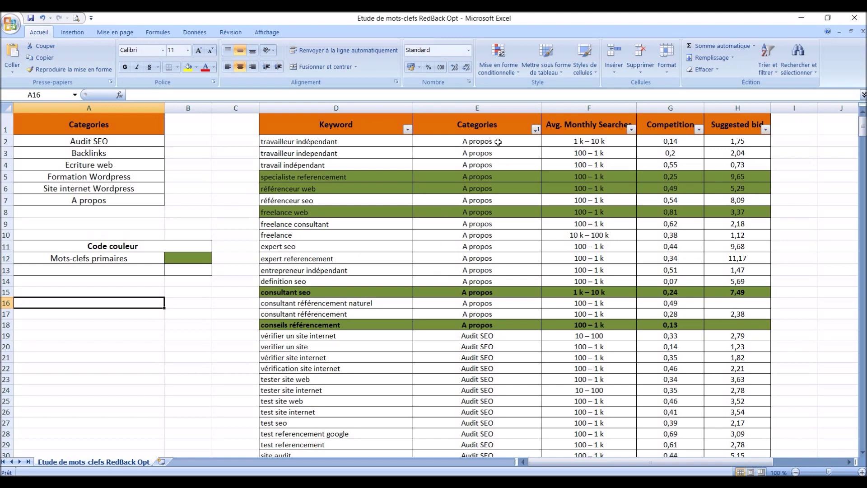
Step: Look through the workbook "Etude de mots-clefs RedBack Opt", examining its keyword categories and the colour-coded primary keywords
scroll(492, 214, down, 3)
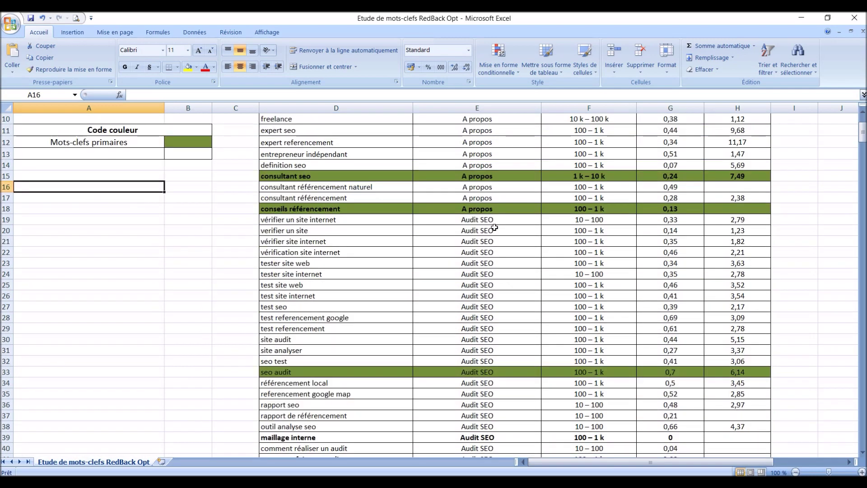
scroll(494, 227, down, 20)
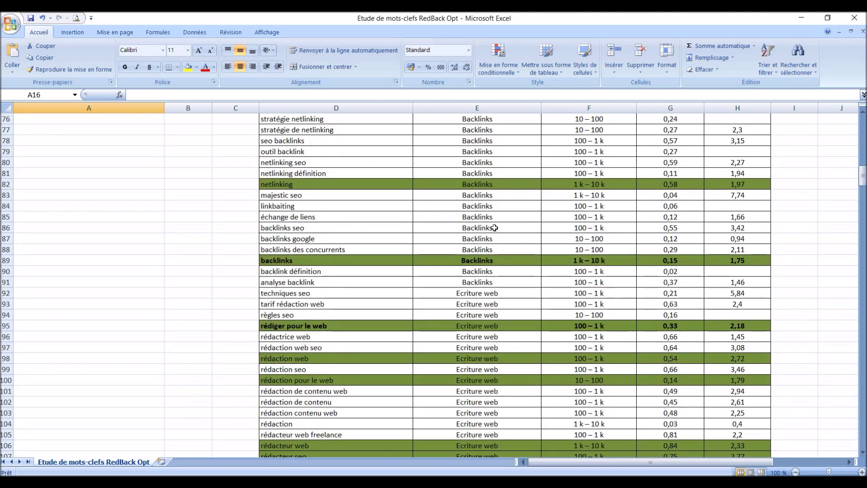
scroll(494, 228, up, 20)
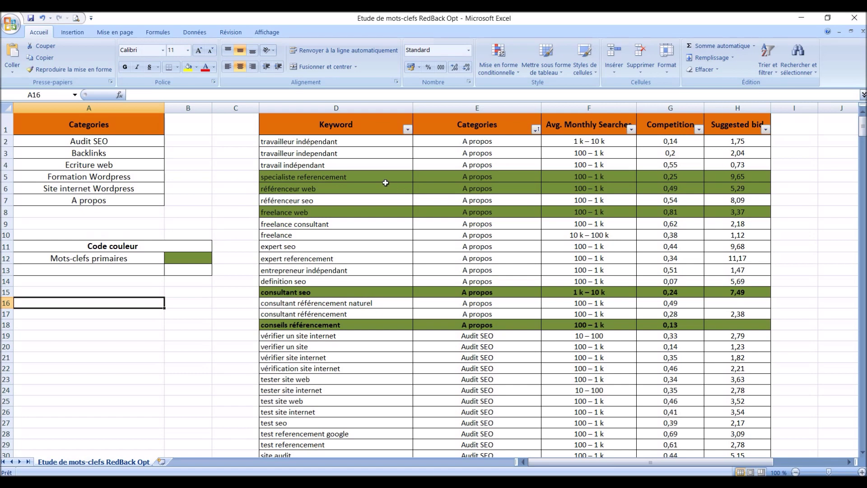
scroll(385, 183, down, 2)
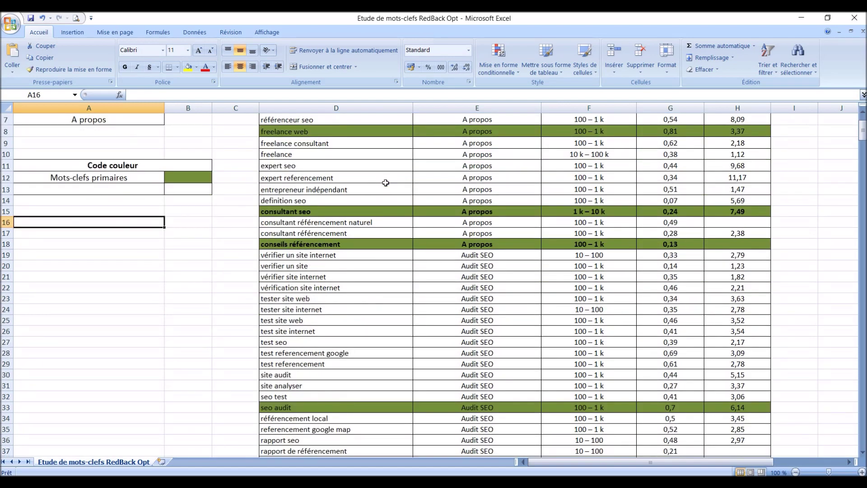
click(349, 213)
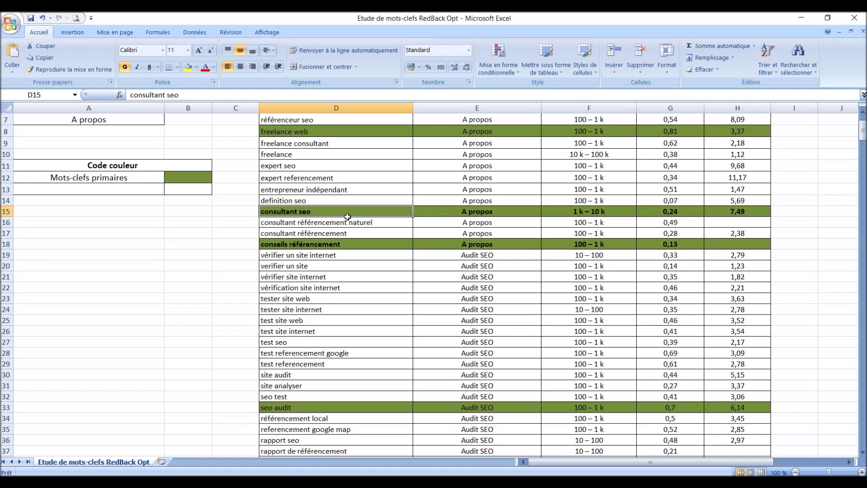
scroll(347, 217, down, 4)
scroll(244, 274, up, 6)
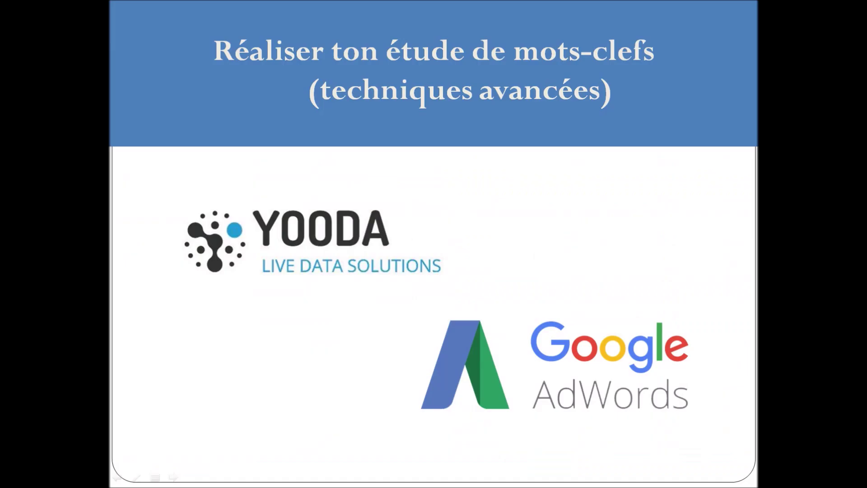
key(Right)
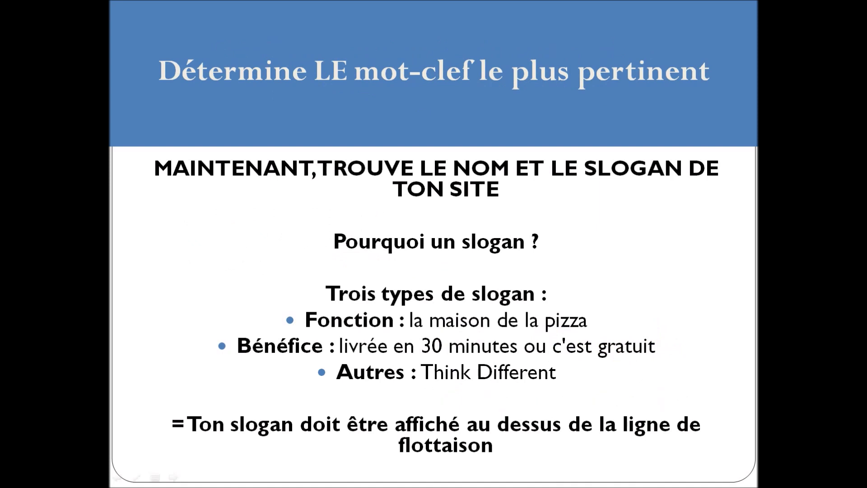